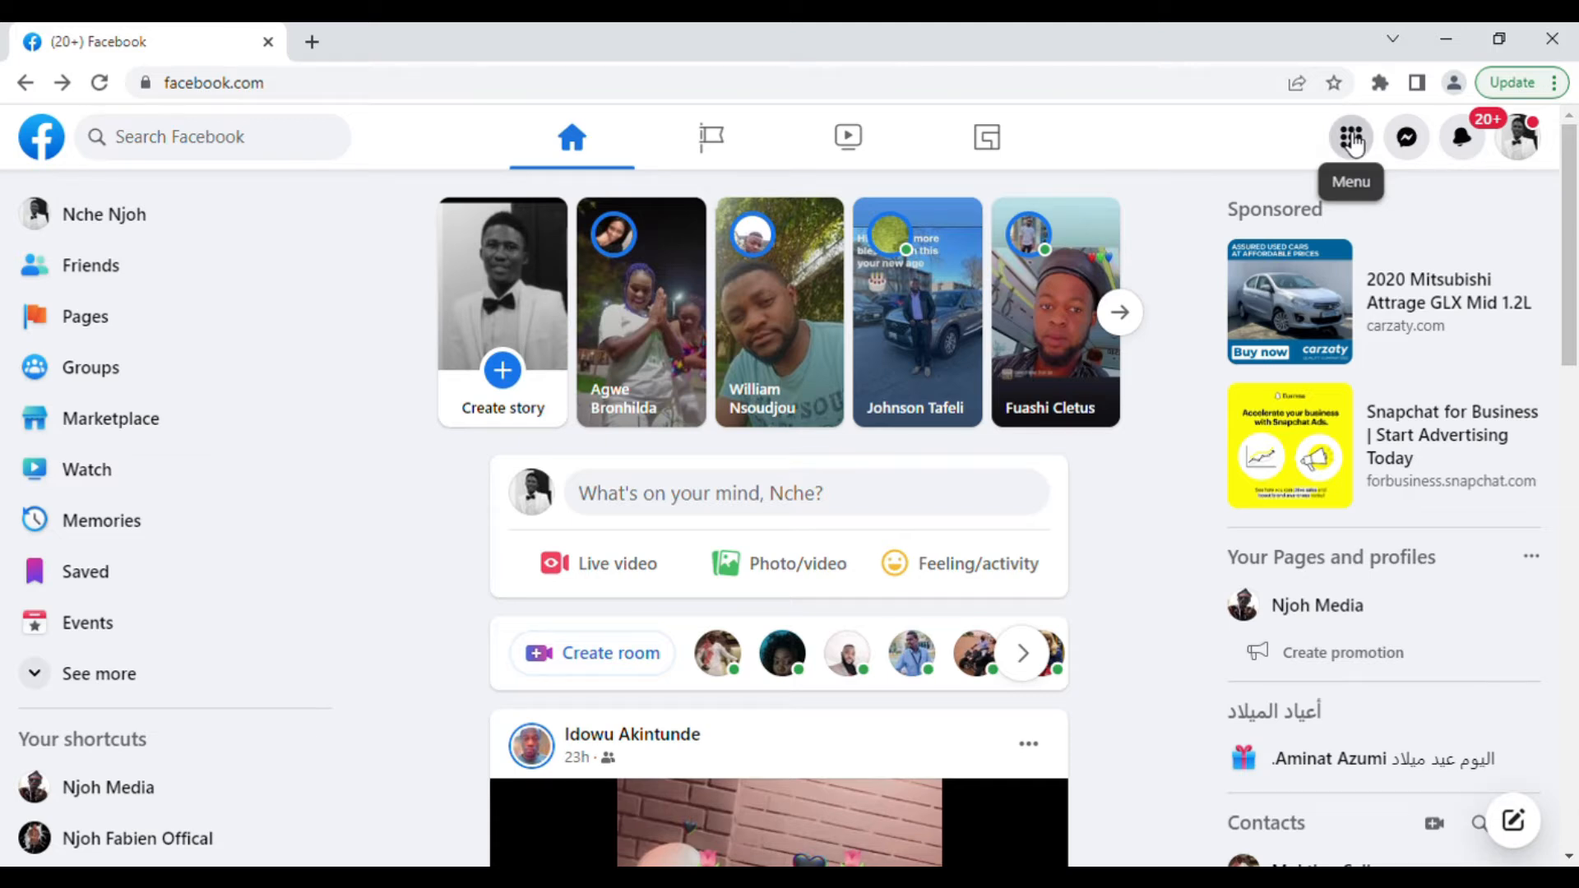
- Start creating a new Facebook Page and enter Njoh Media as its page name
left_click(1354, 144)
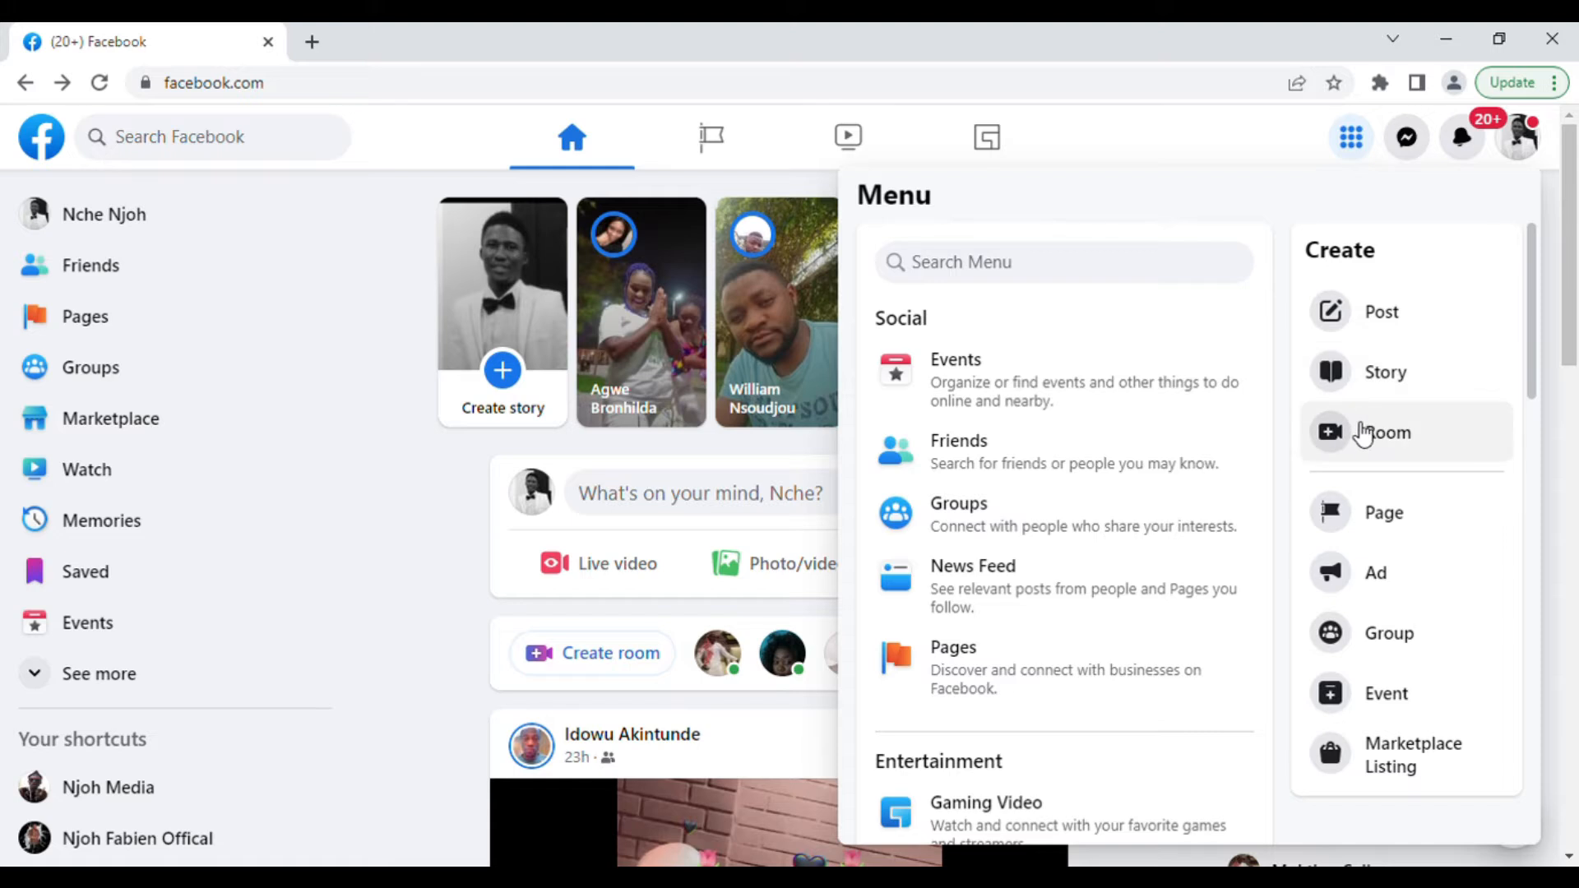
left_click(1387, 519)
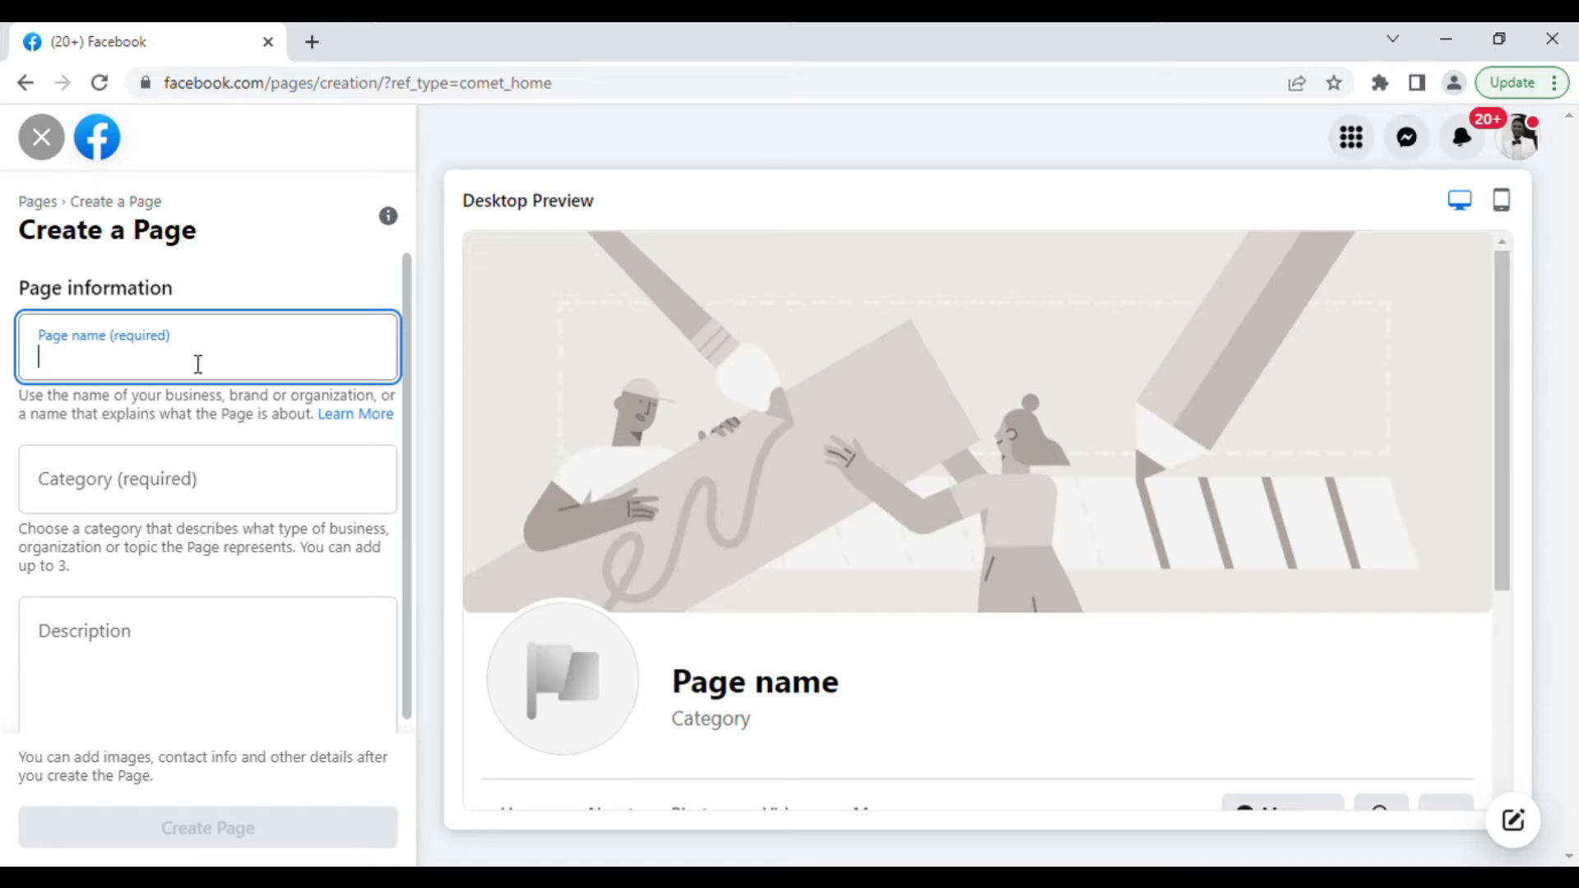
type("Njo")
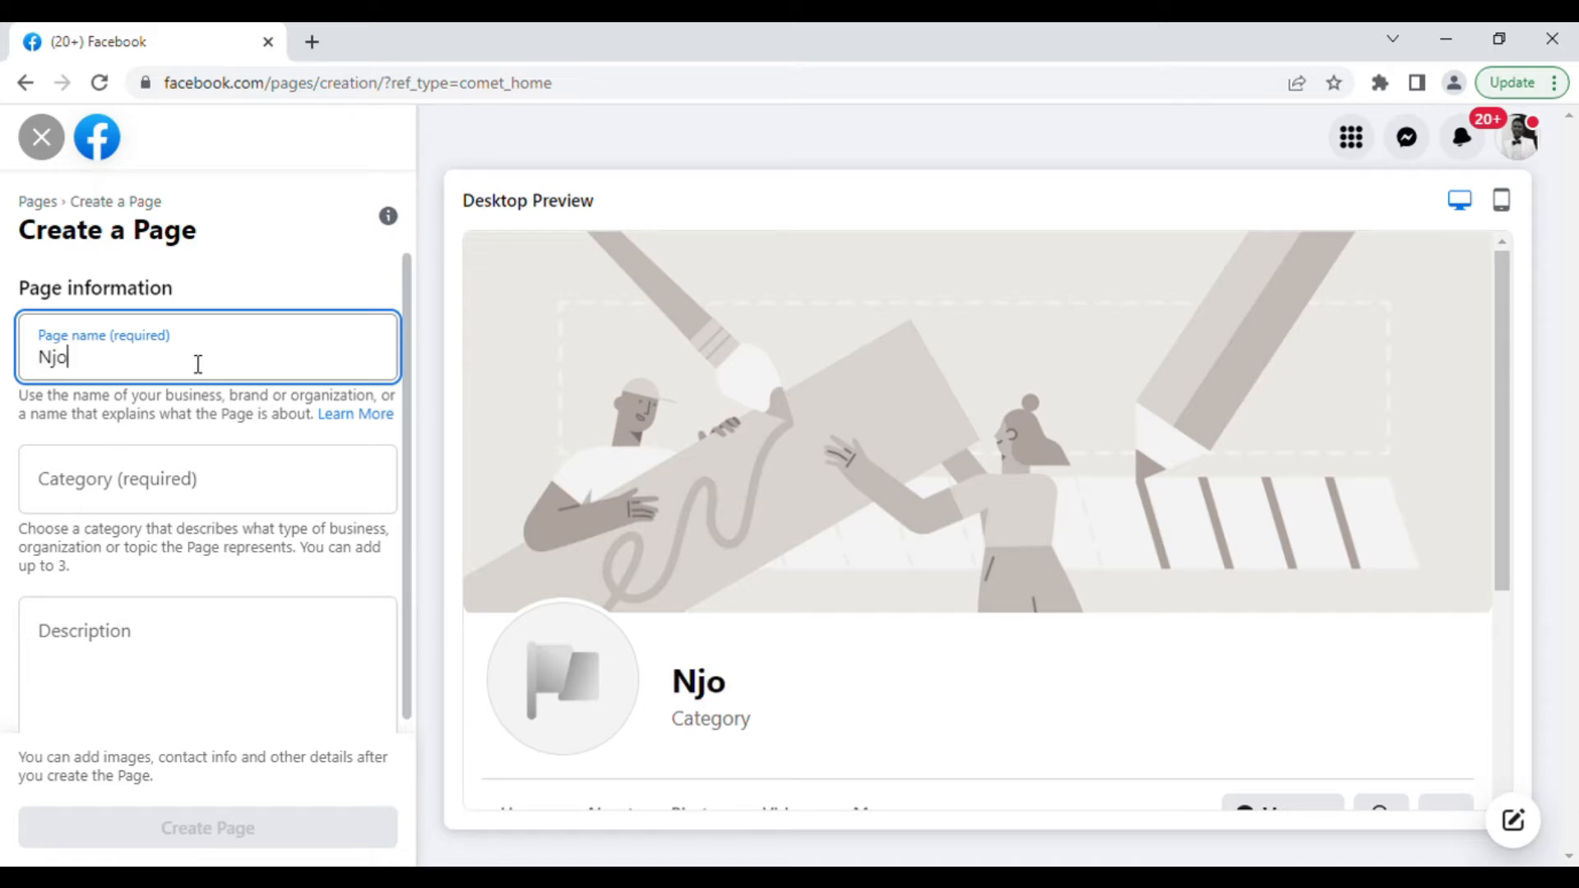
type("h Media")
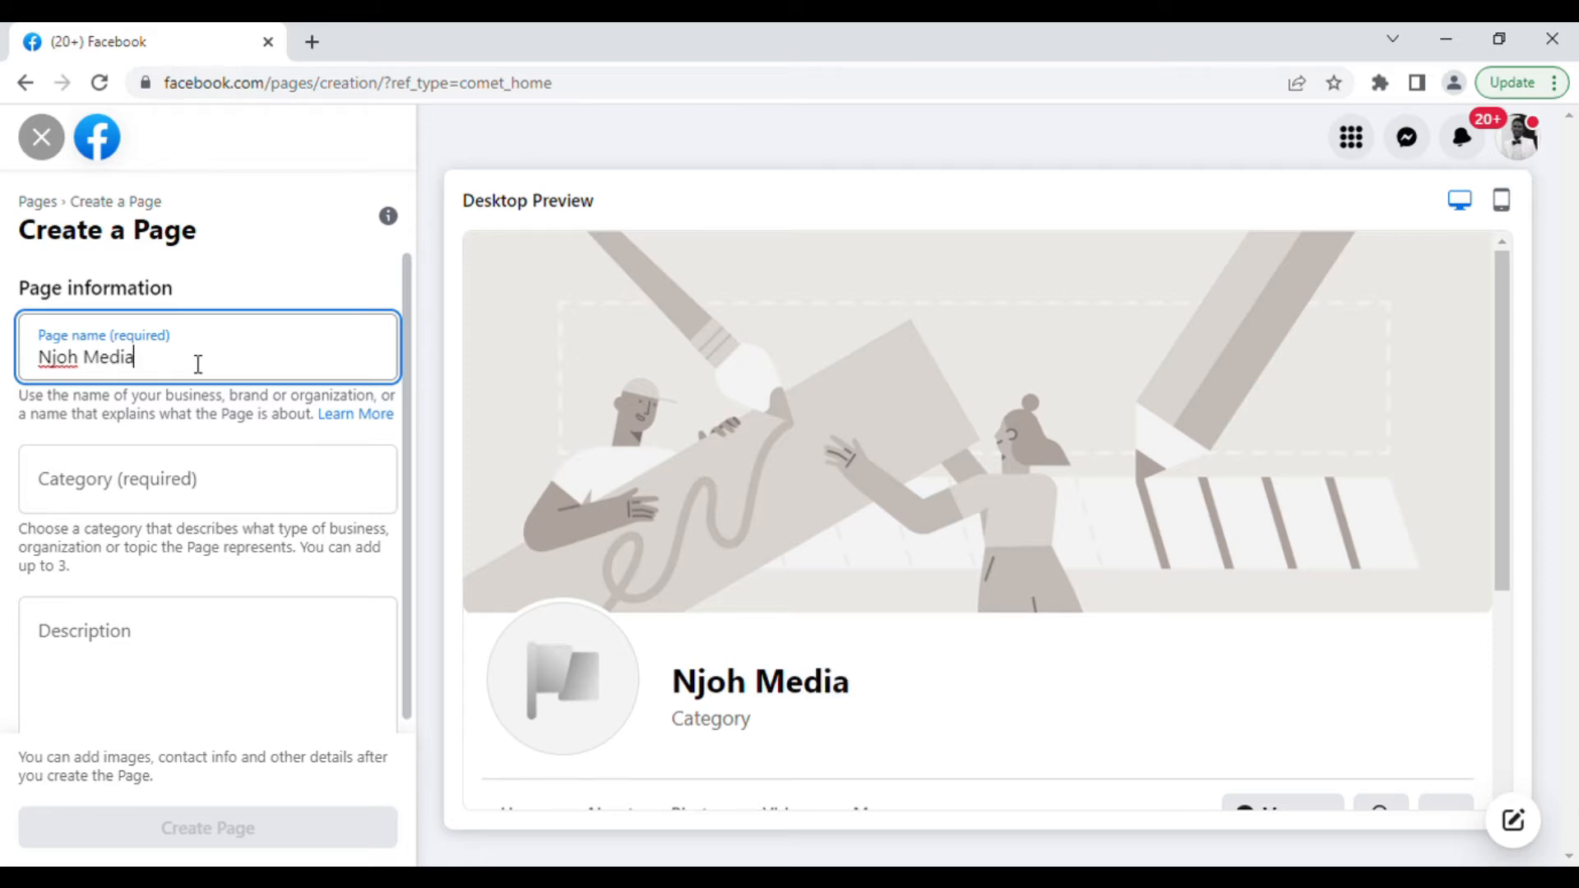
- Set the page category to Comedian and try to create the page
left_click(219, 497)
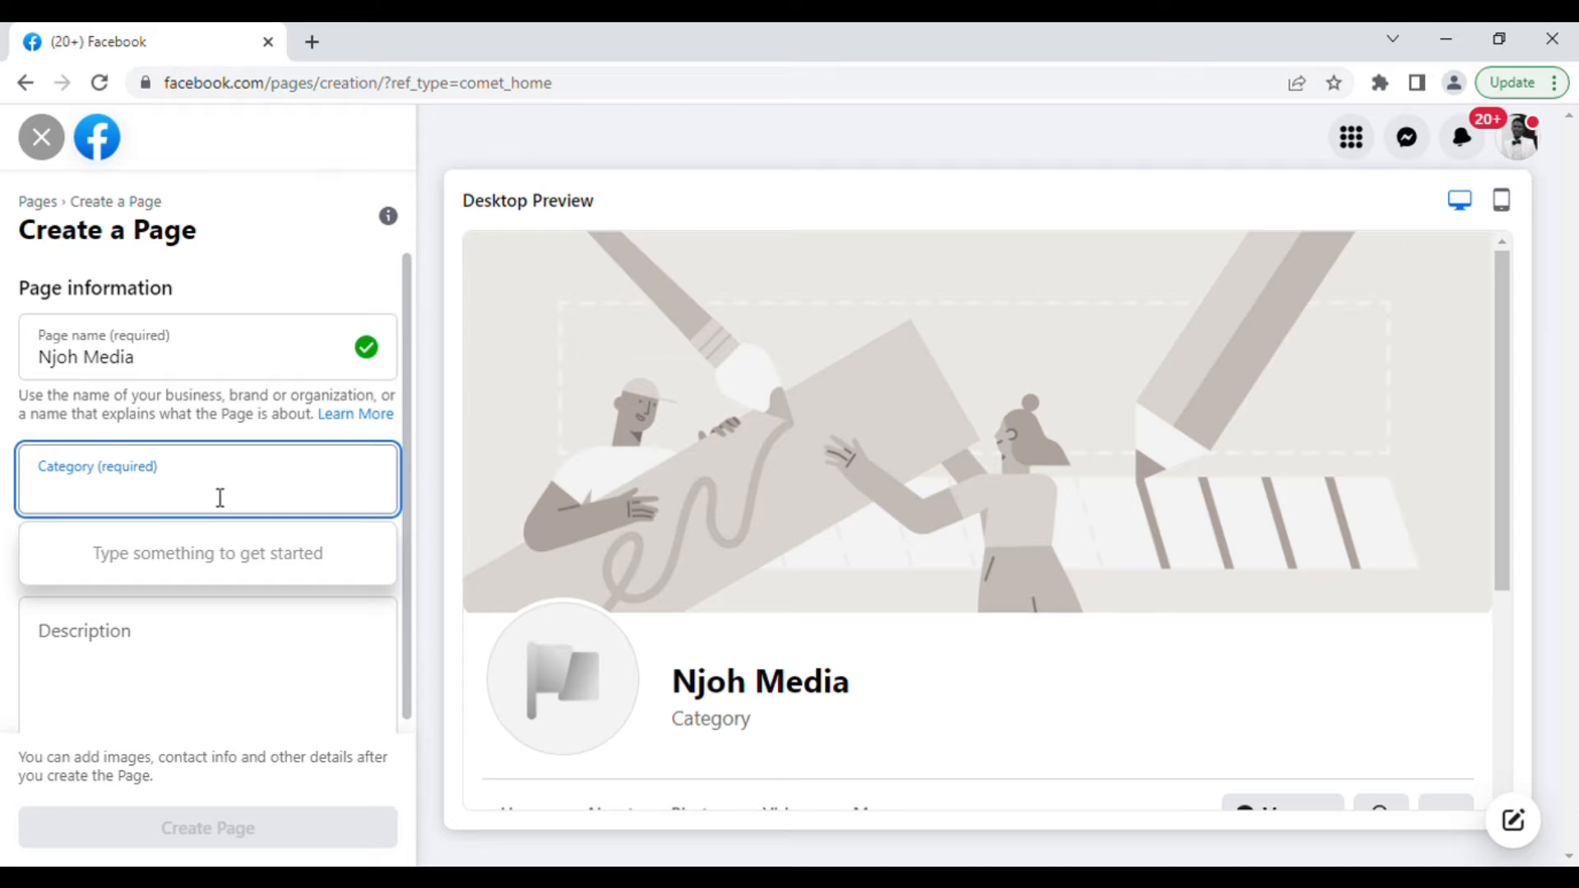
left_click(167, 490)
type("caa")
key("BackSpace")
type("co")
key("BackSpace")
key("BackSpace")
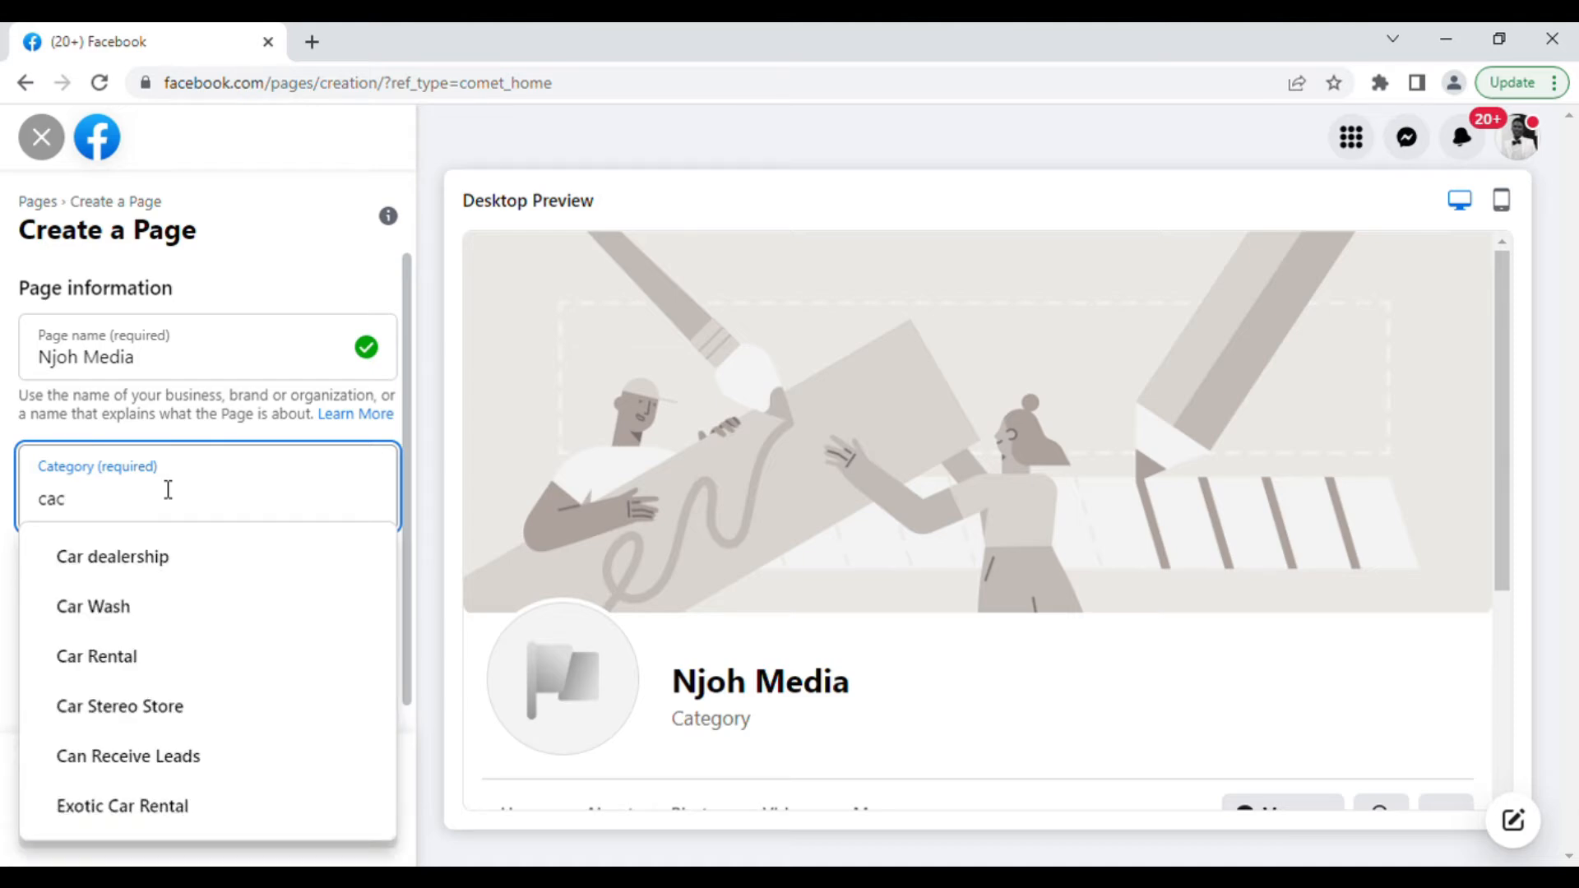
key("BackSpace")
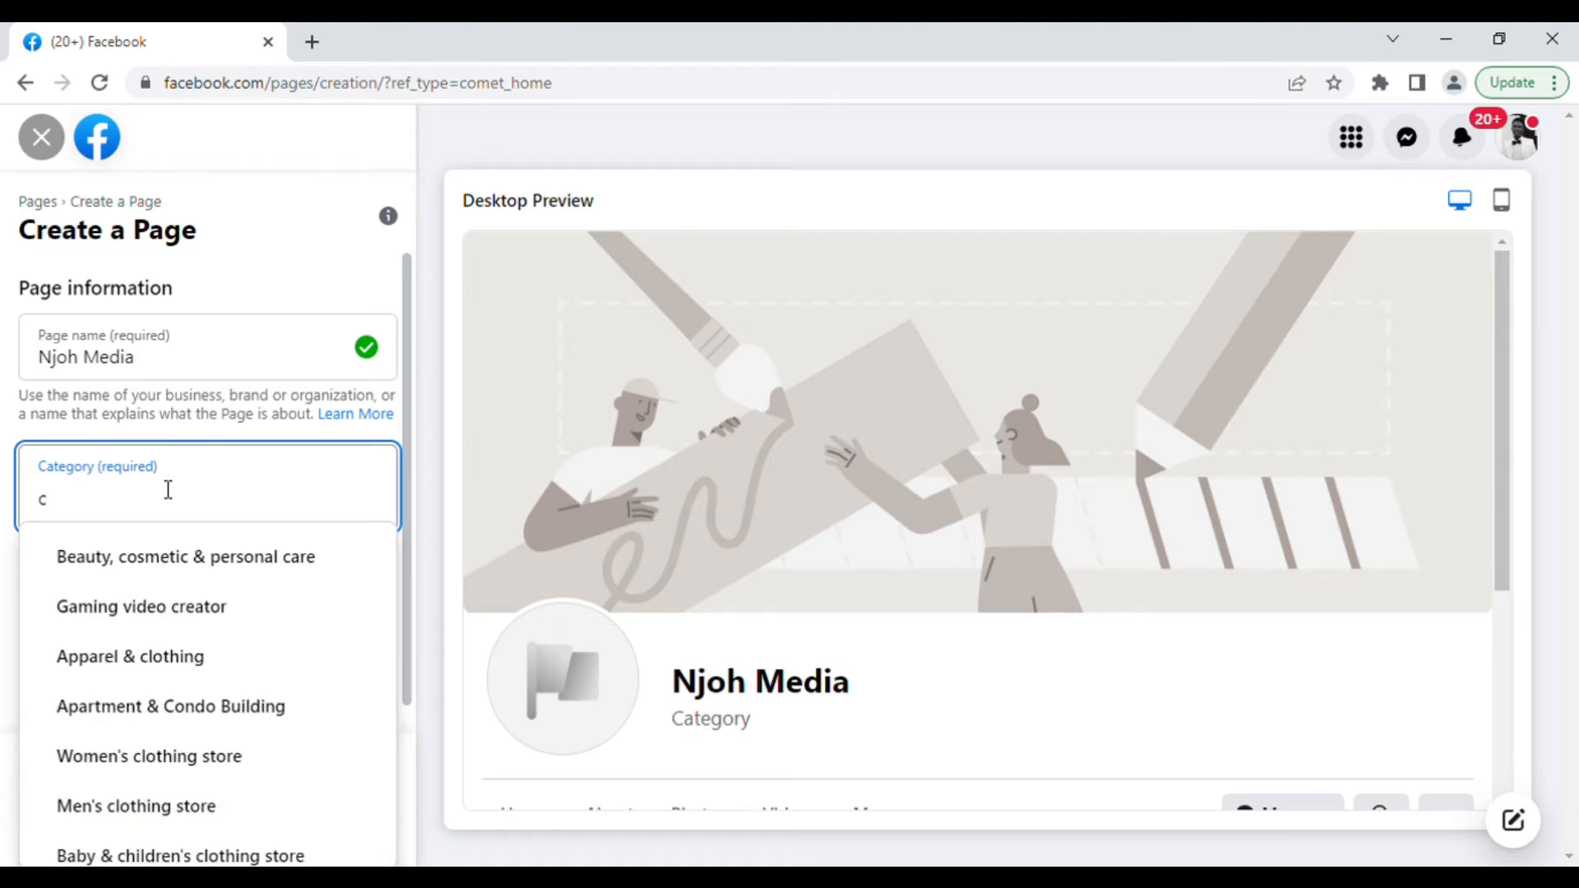
type("ome")
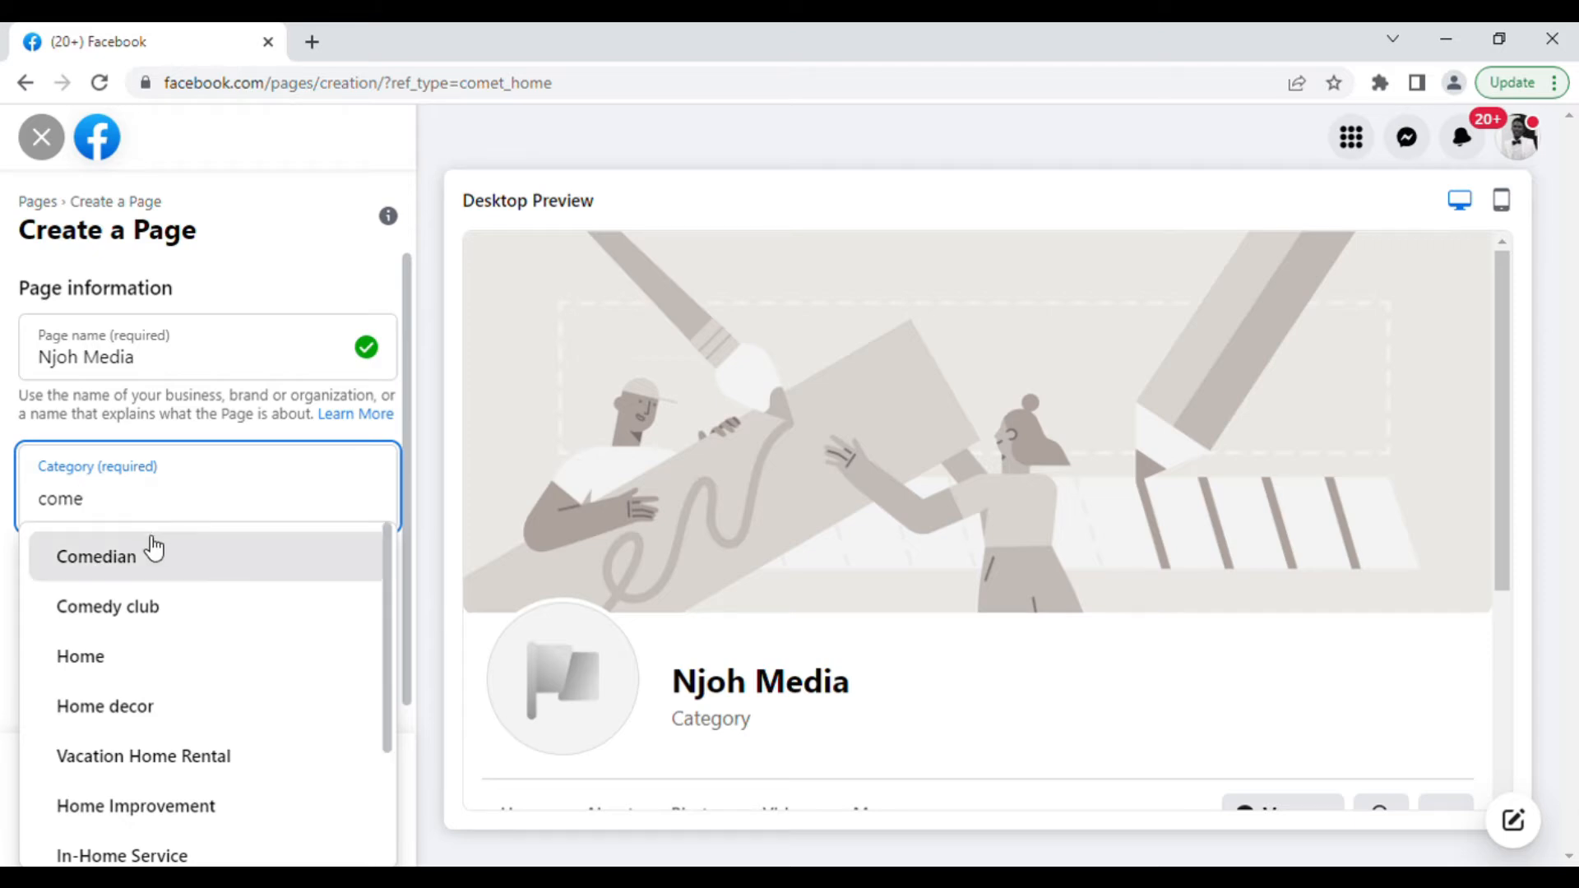
left_click(117, 572)
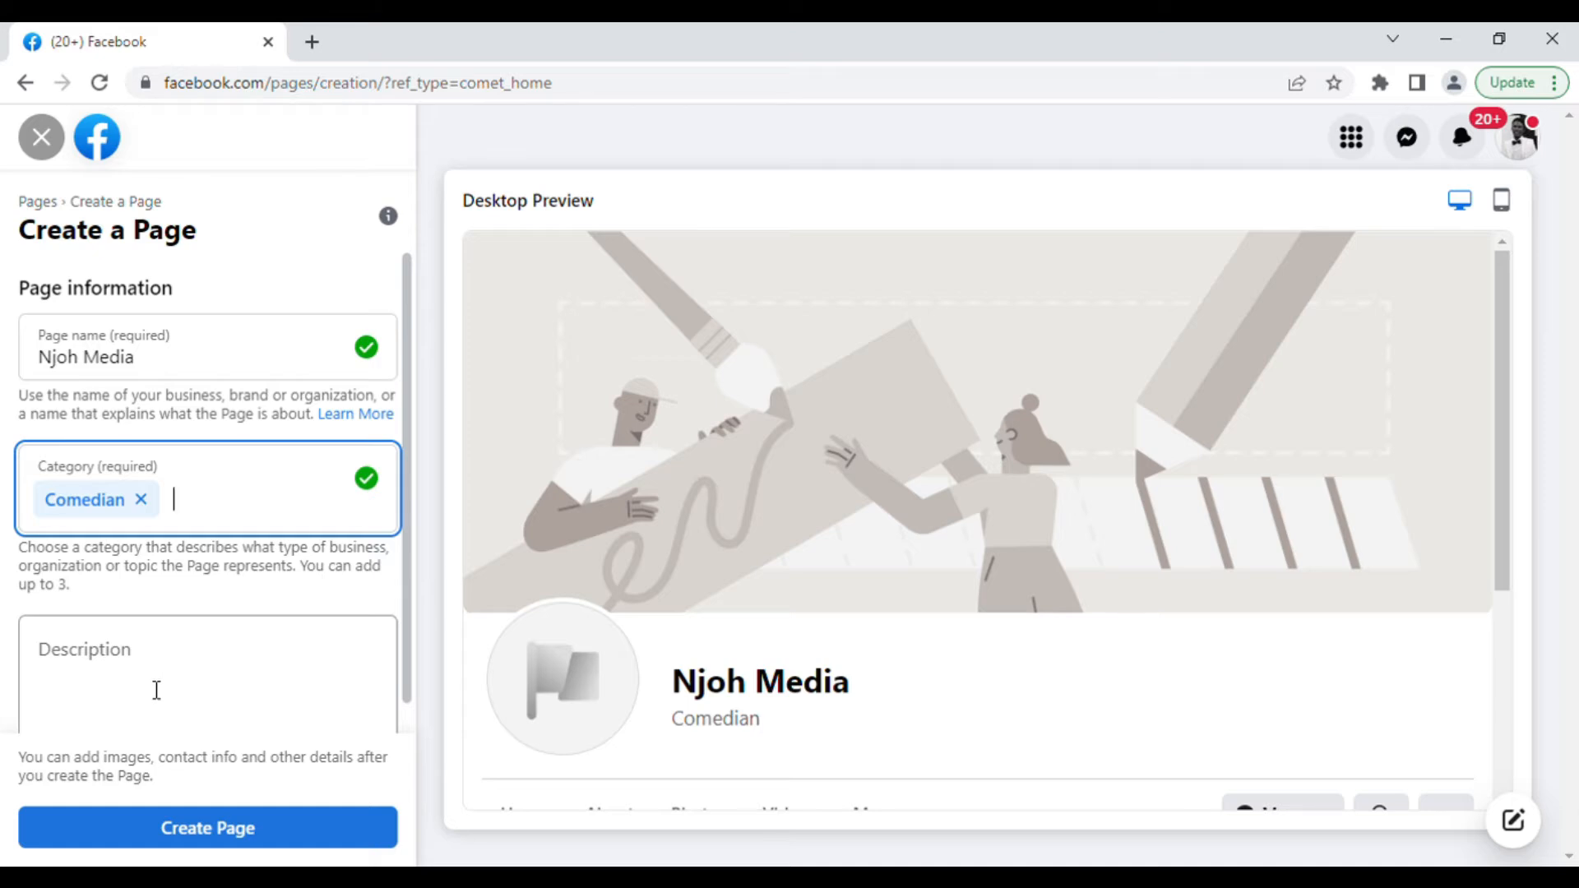
left_click(205, 835)
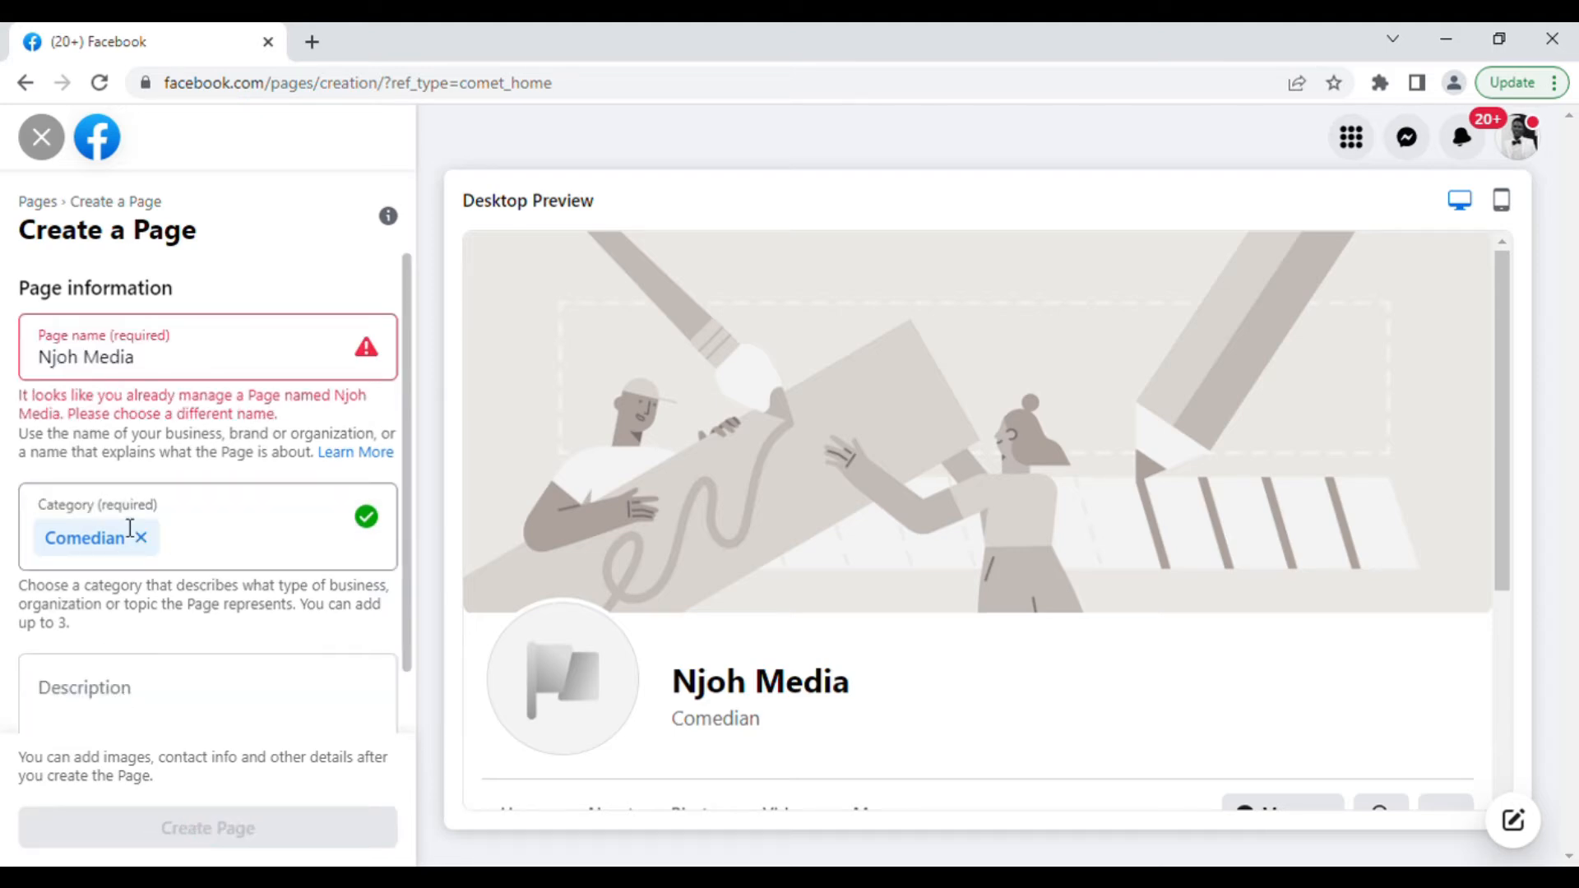
- Change the page name to Njoh Media Tech, create the page and save its setup, dismissing the dialog on the new page
left_click(145, 372)
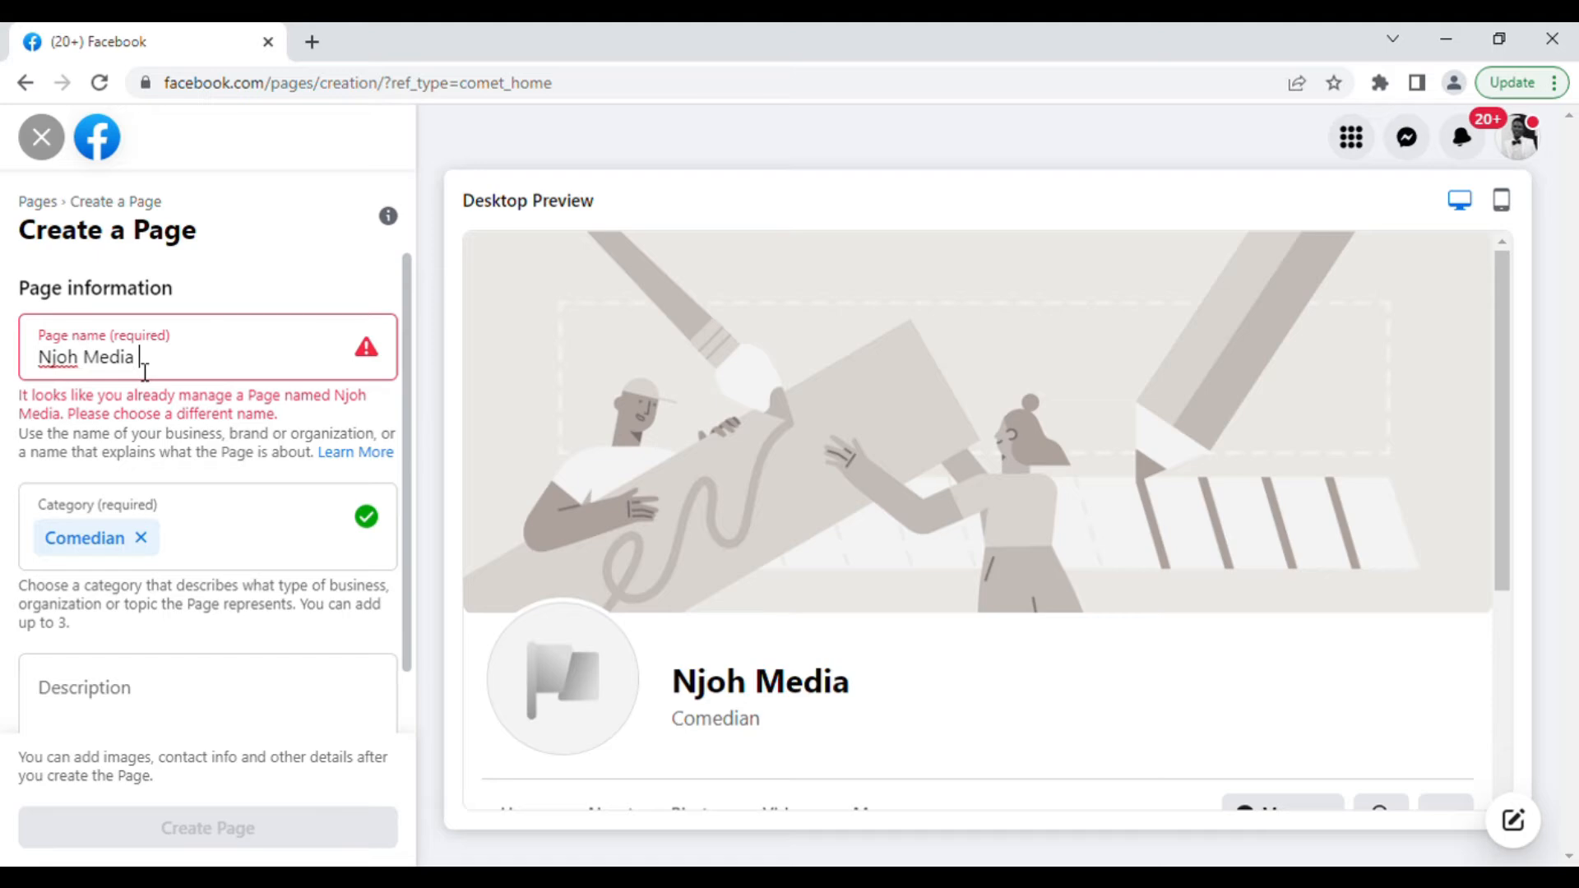
type("t")
key("BackSpace")
type("Teec")
key("BackSpace")
key("BackSpace")
type("ch")
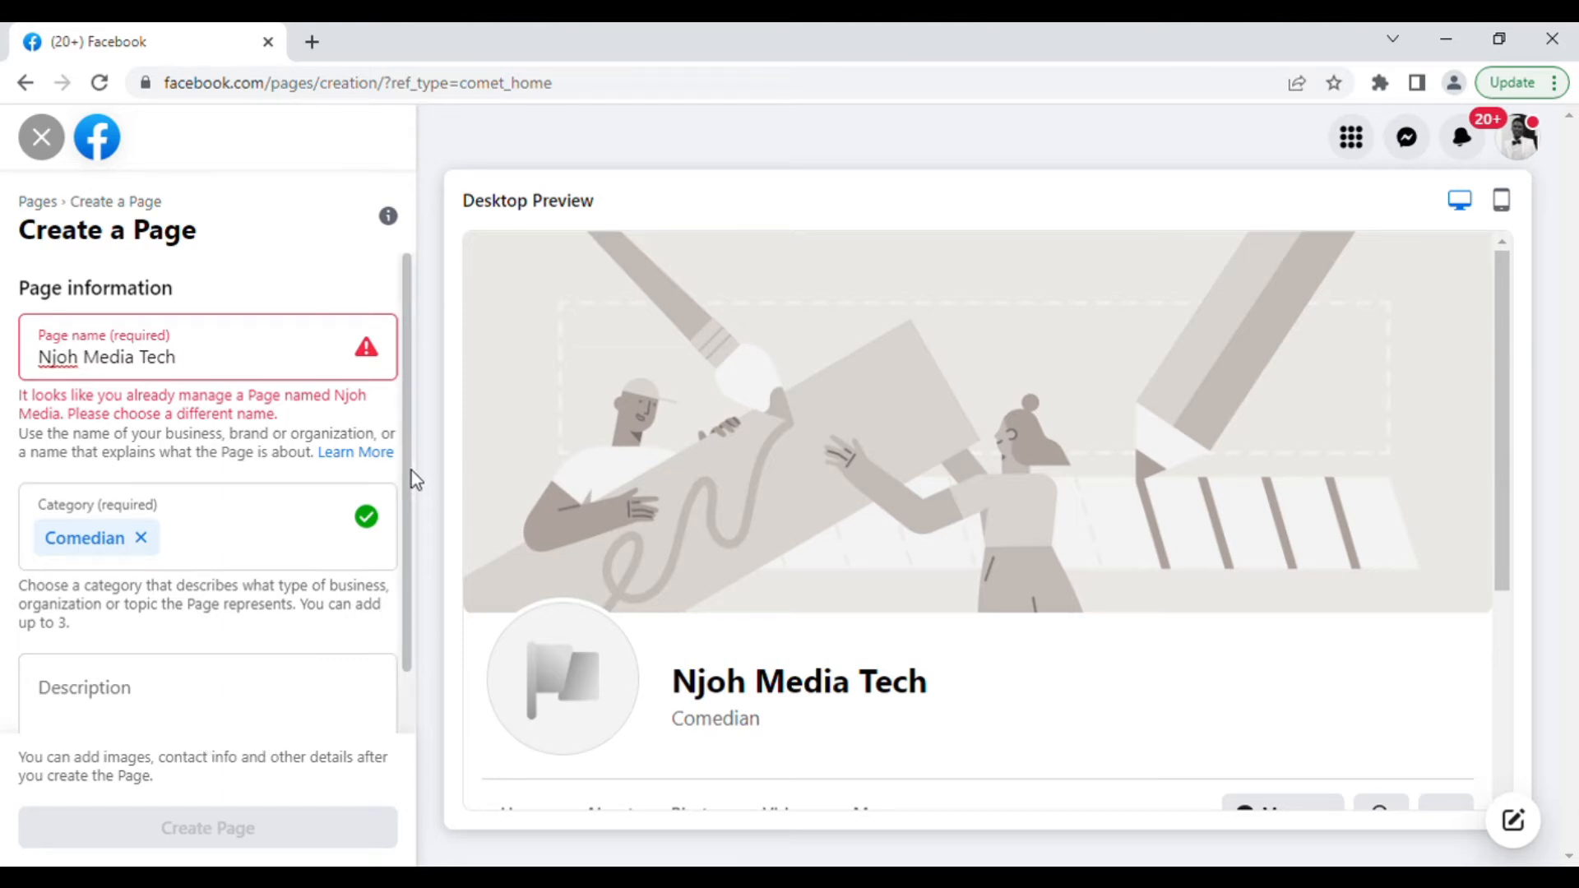
scroll(411, 470, "down", 2)
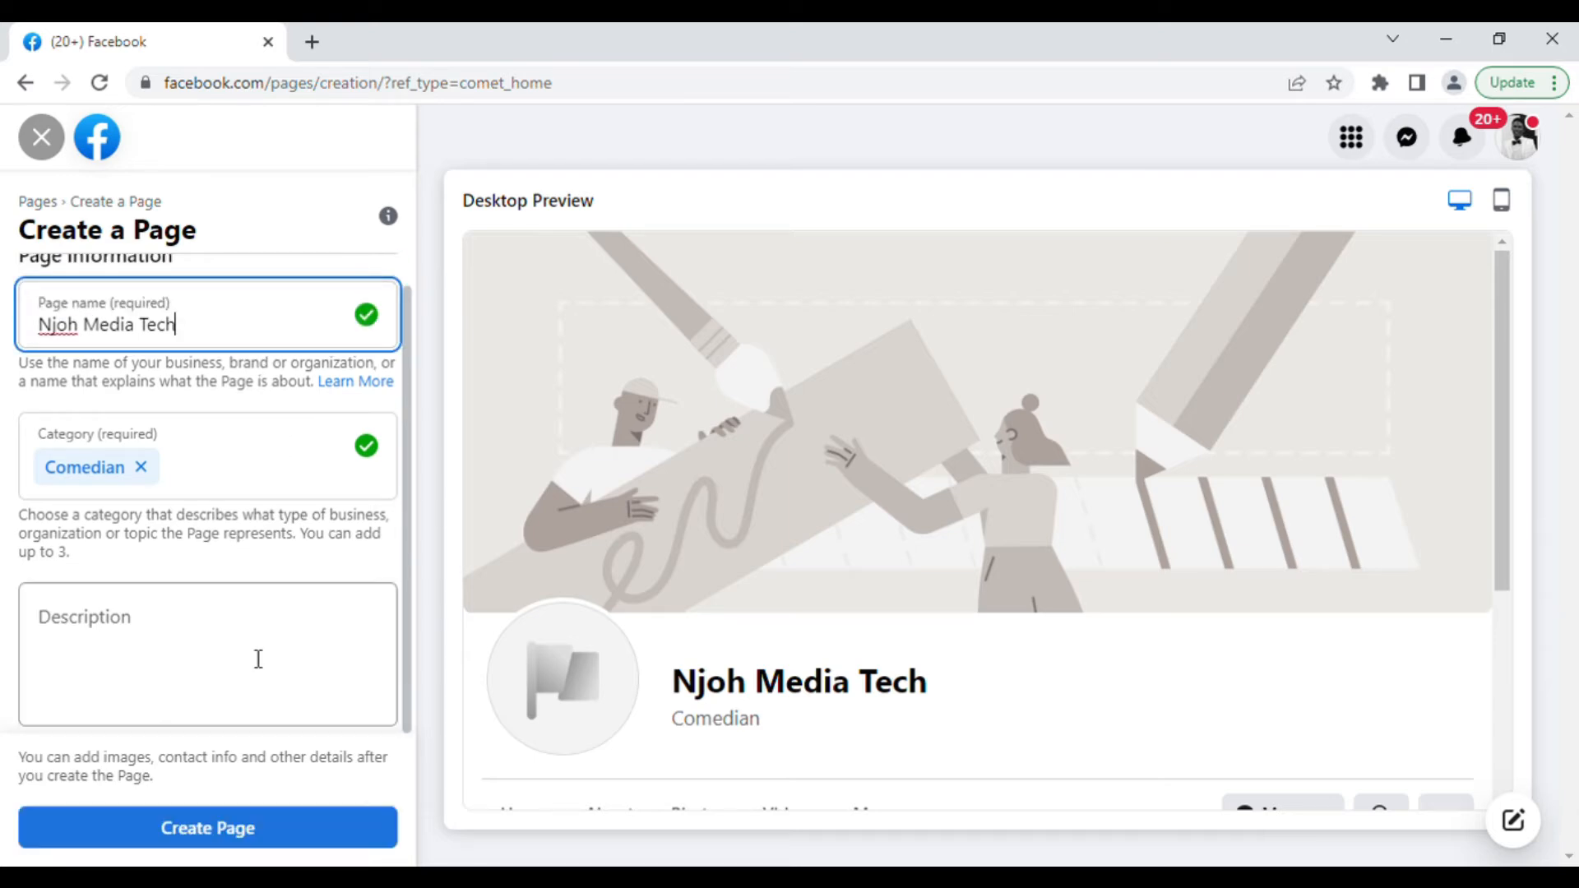
left_click(245, 832)
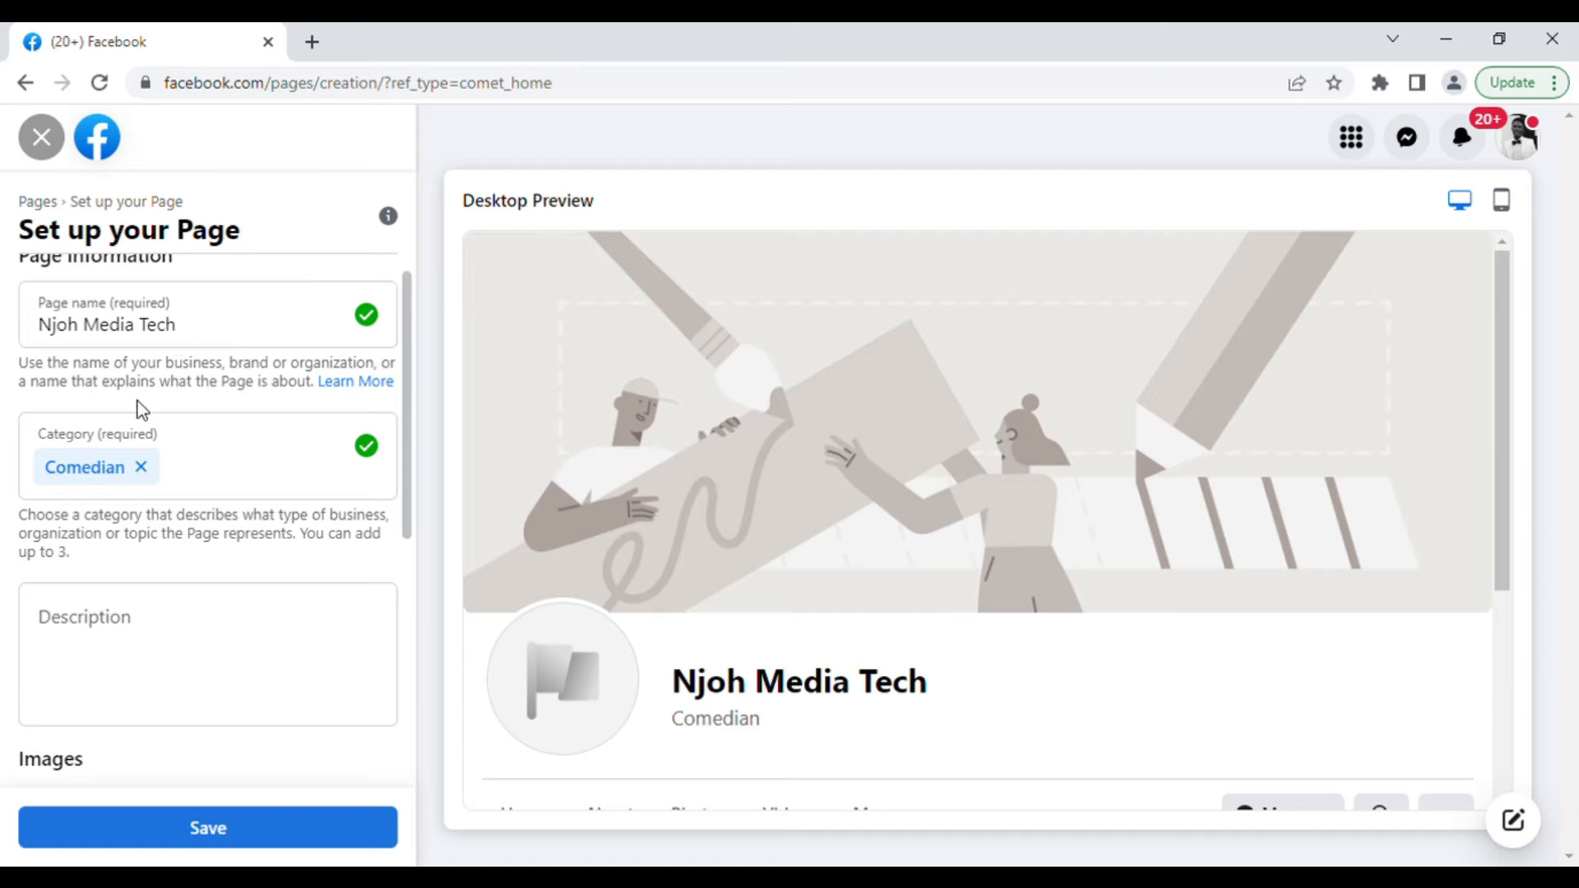
left_click(197, 828)
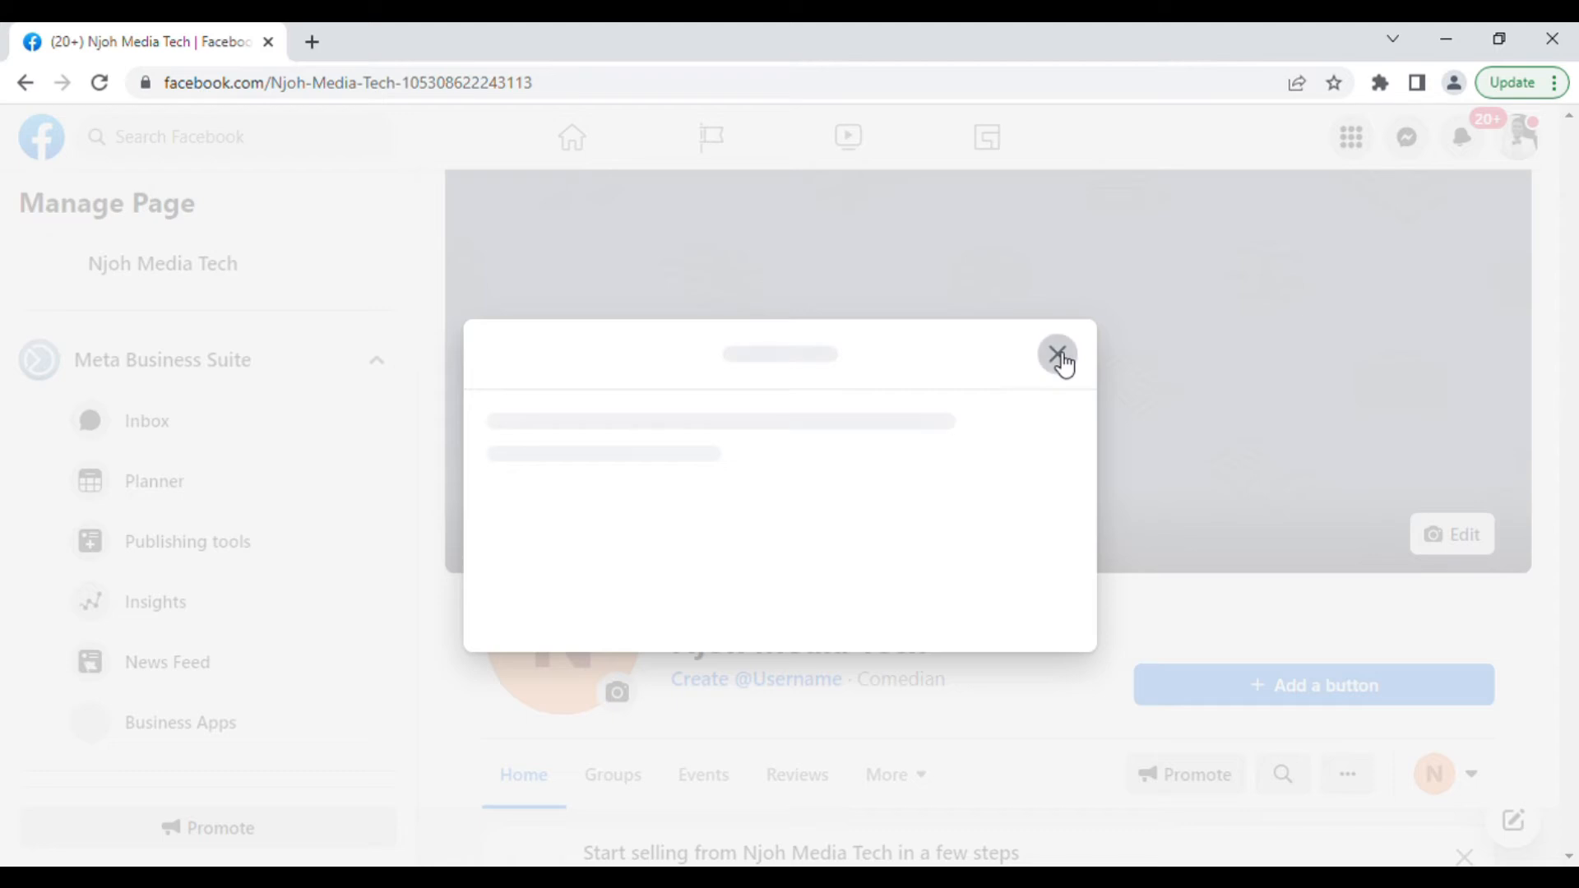
left_click(1058, 355)
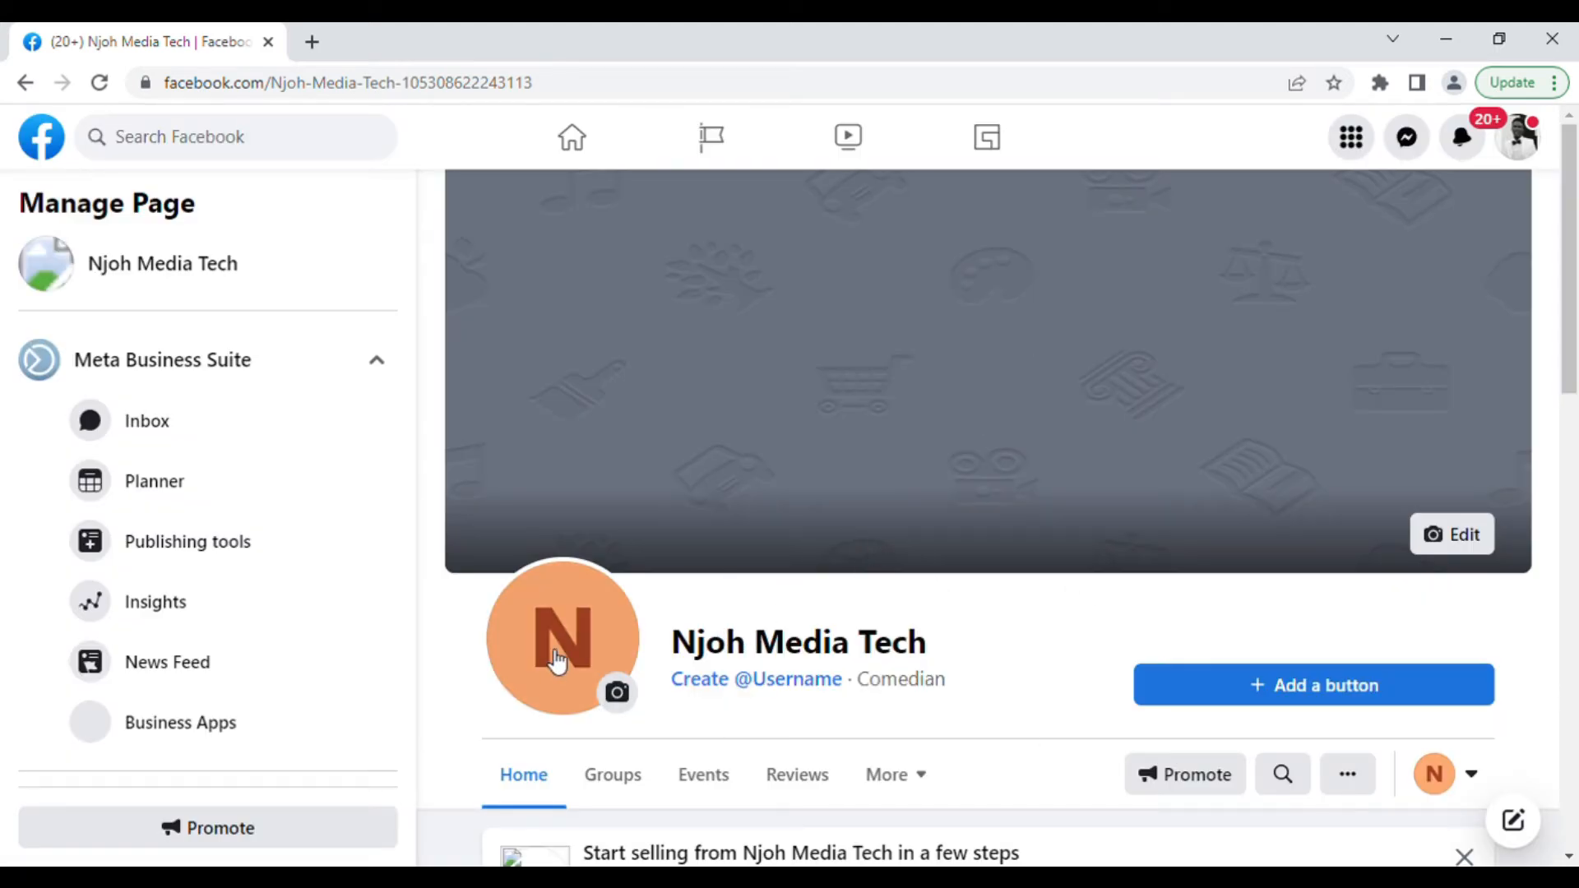
- View the page's current profile photo at full size and return to the page
left_click(619, 695)
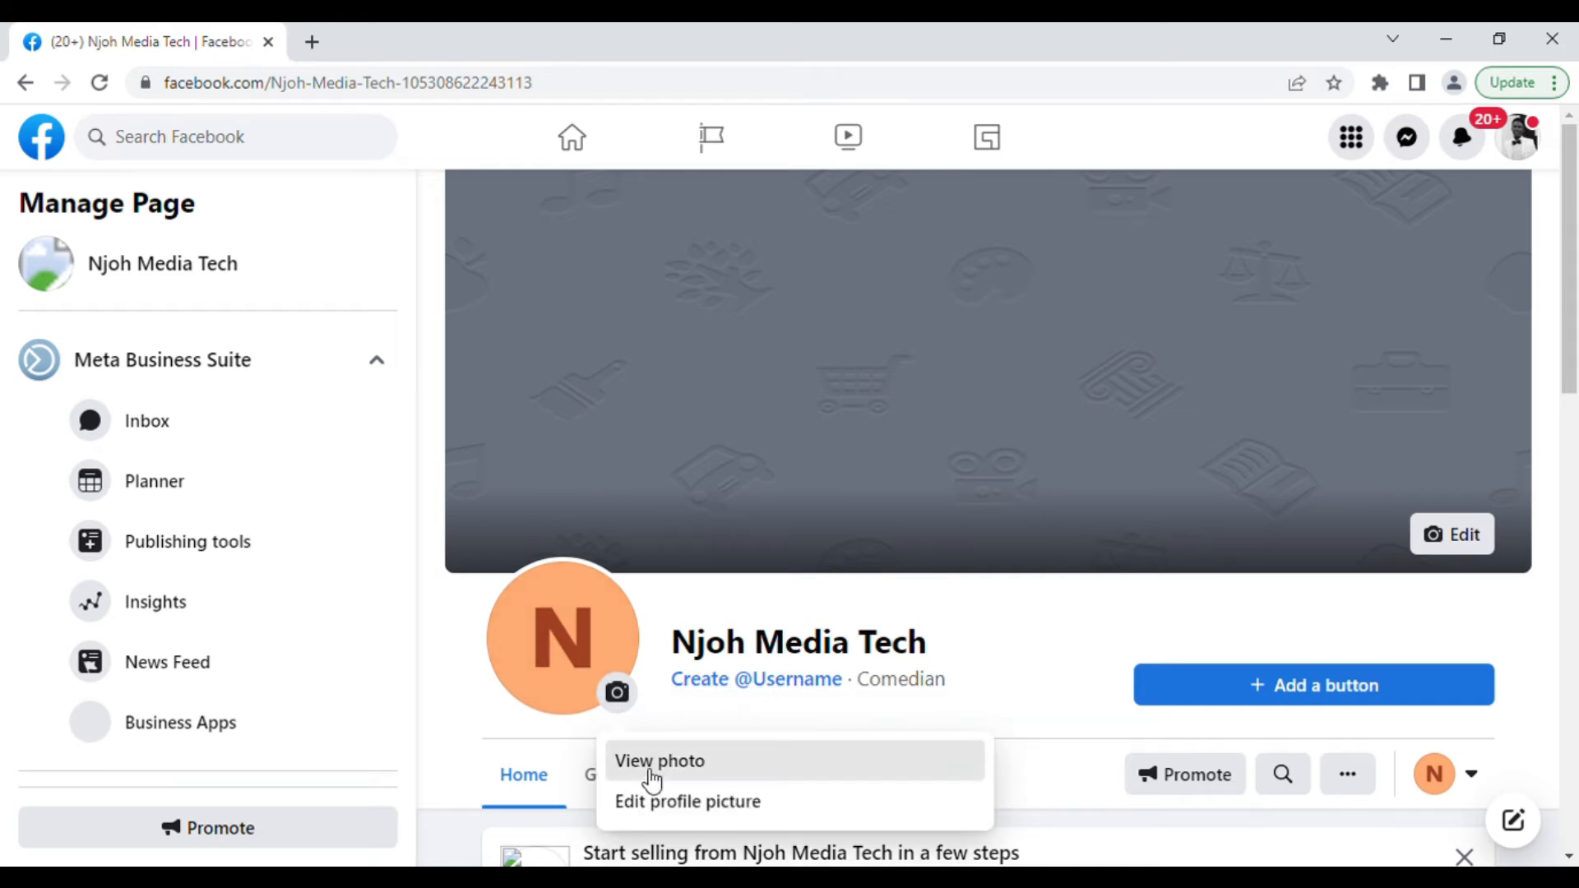
left_click(652, 774)
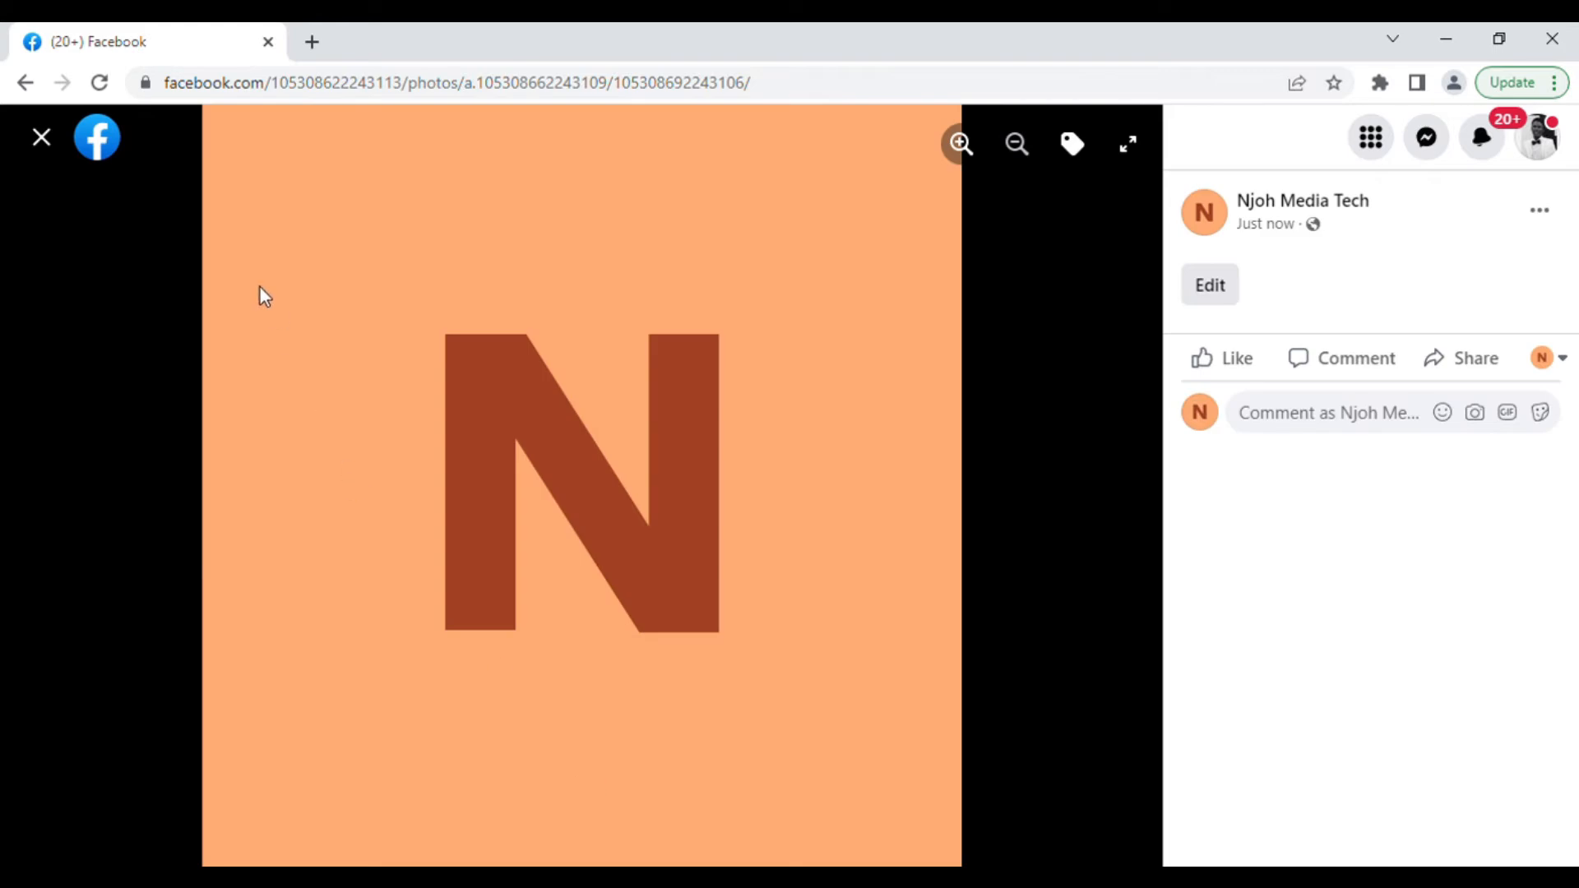
left_click(41, 138)
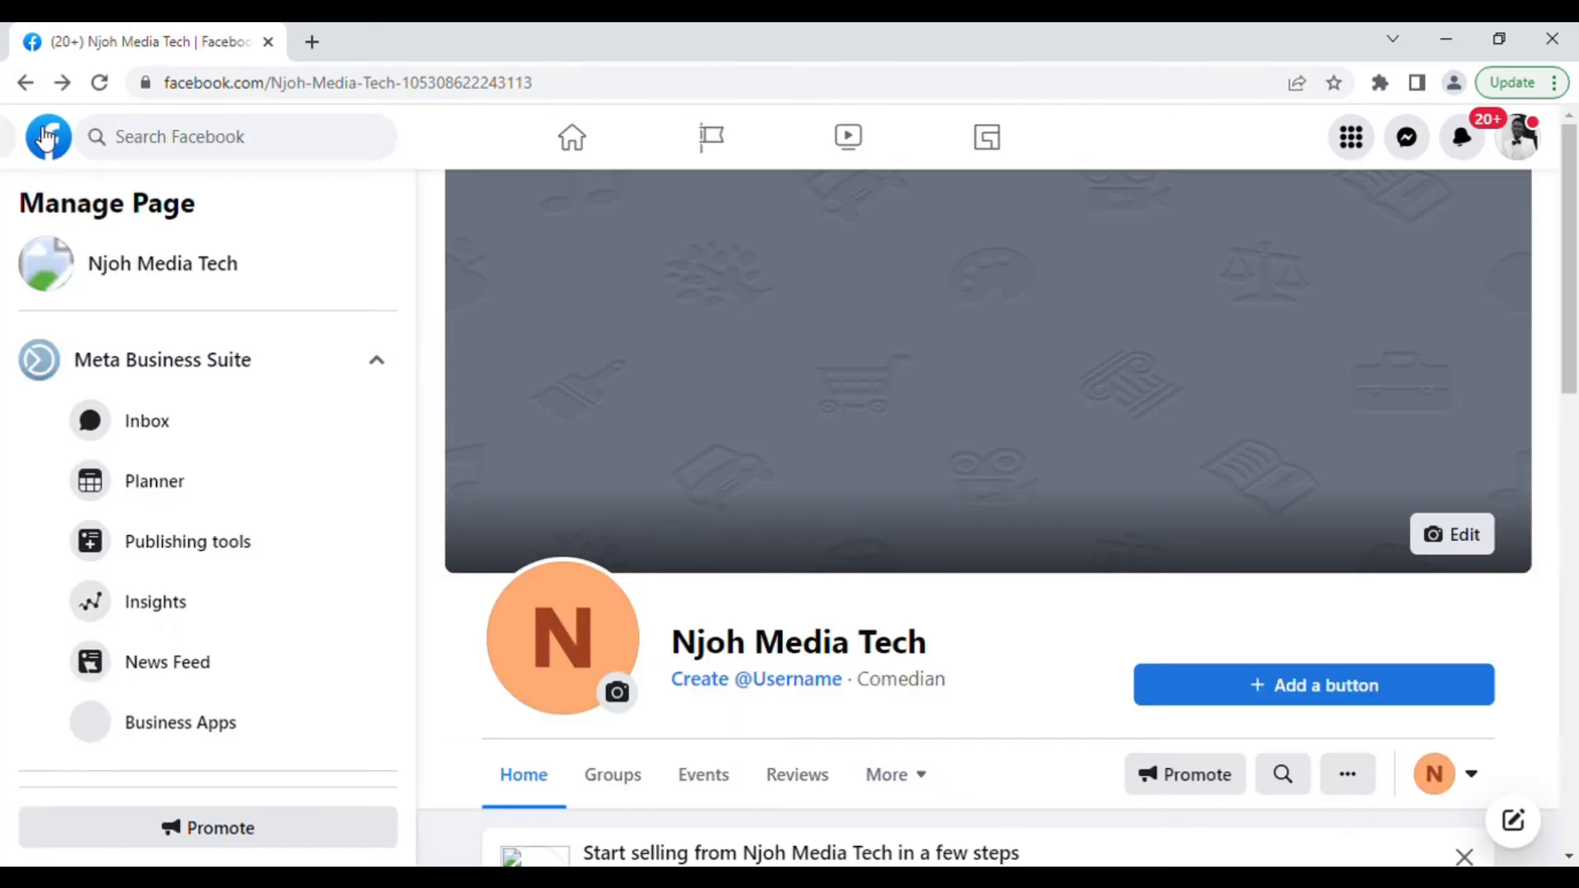
- Upload a photo of the man in the striped hat as the profile picture, centre him in the circle and save
left_click(619, 695)
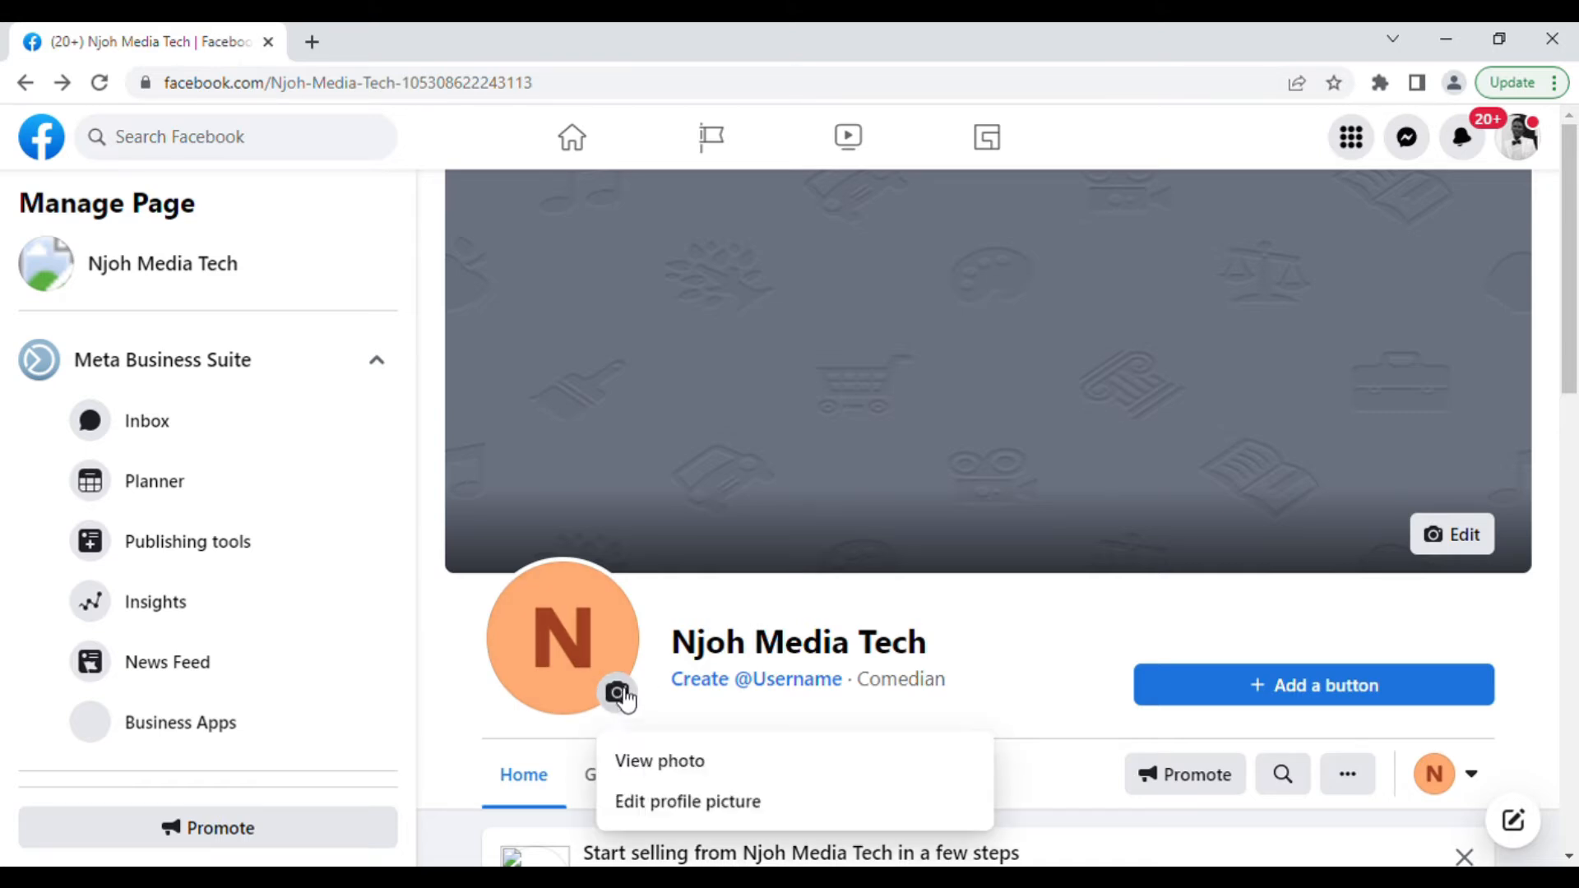
left_click(666, 804)
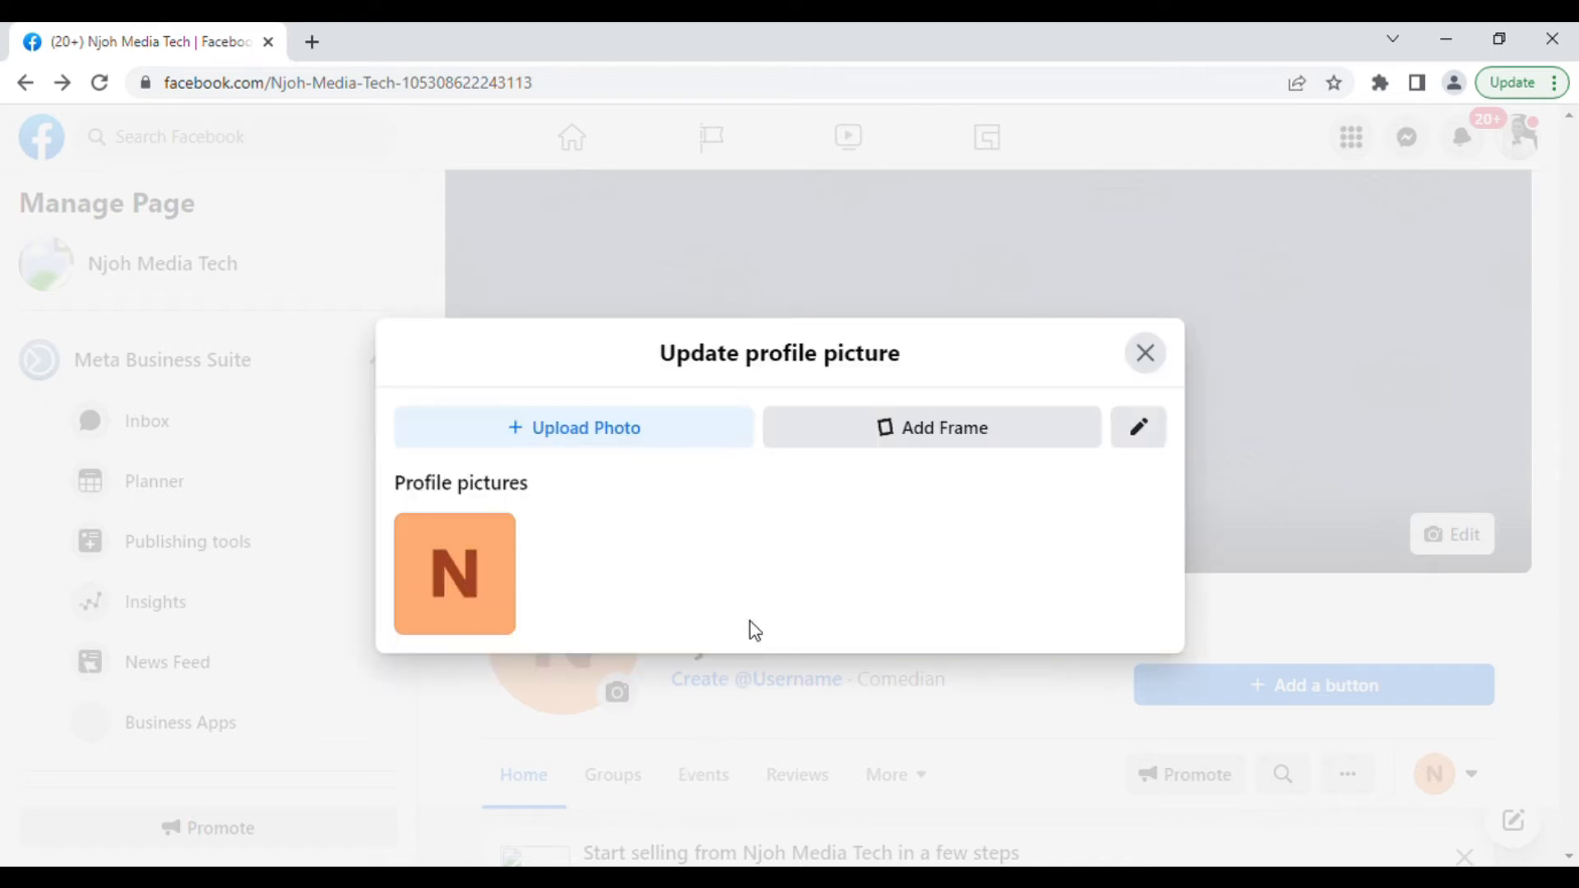
left_click(579, 430)
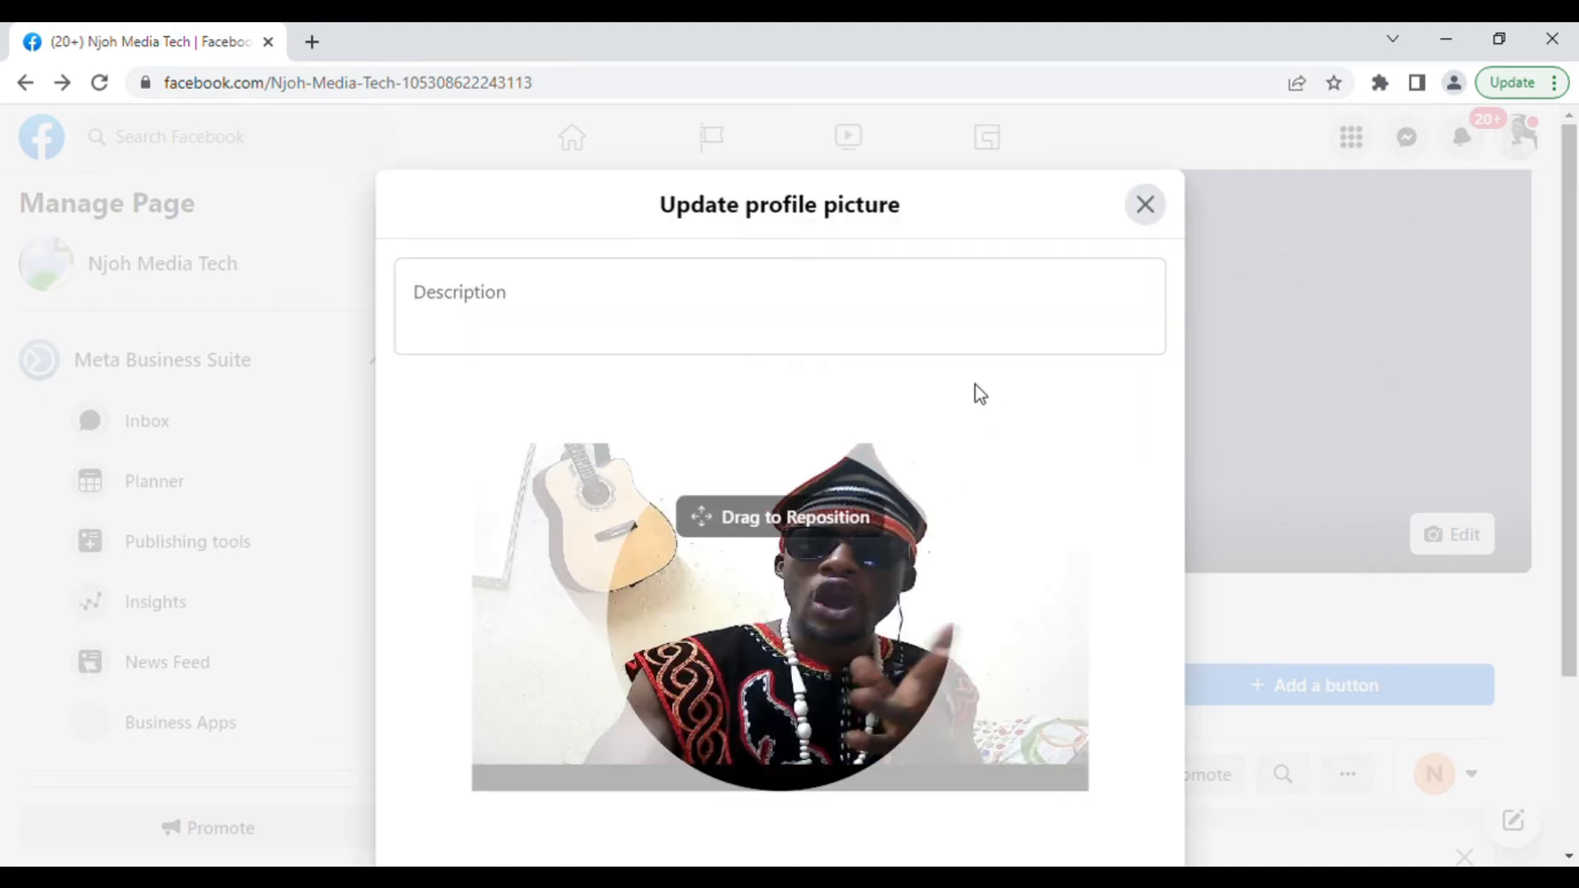
left_click_drag(805, 607, 746, 671)
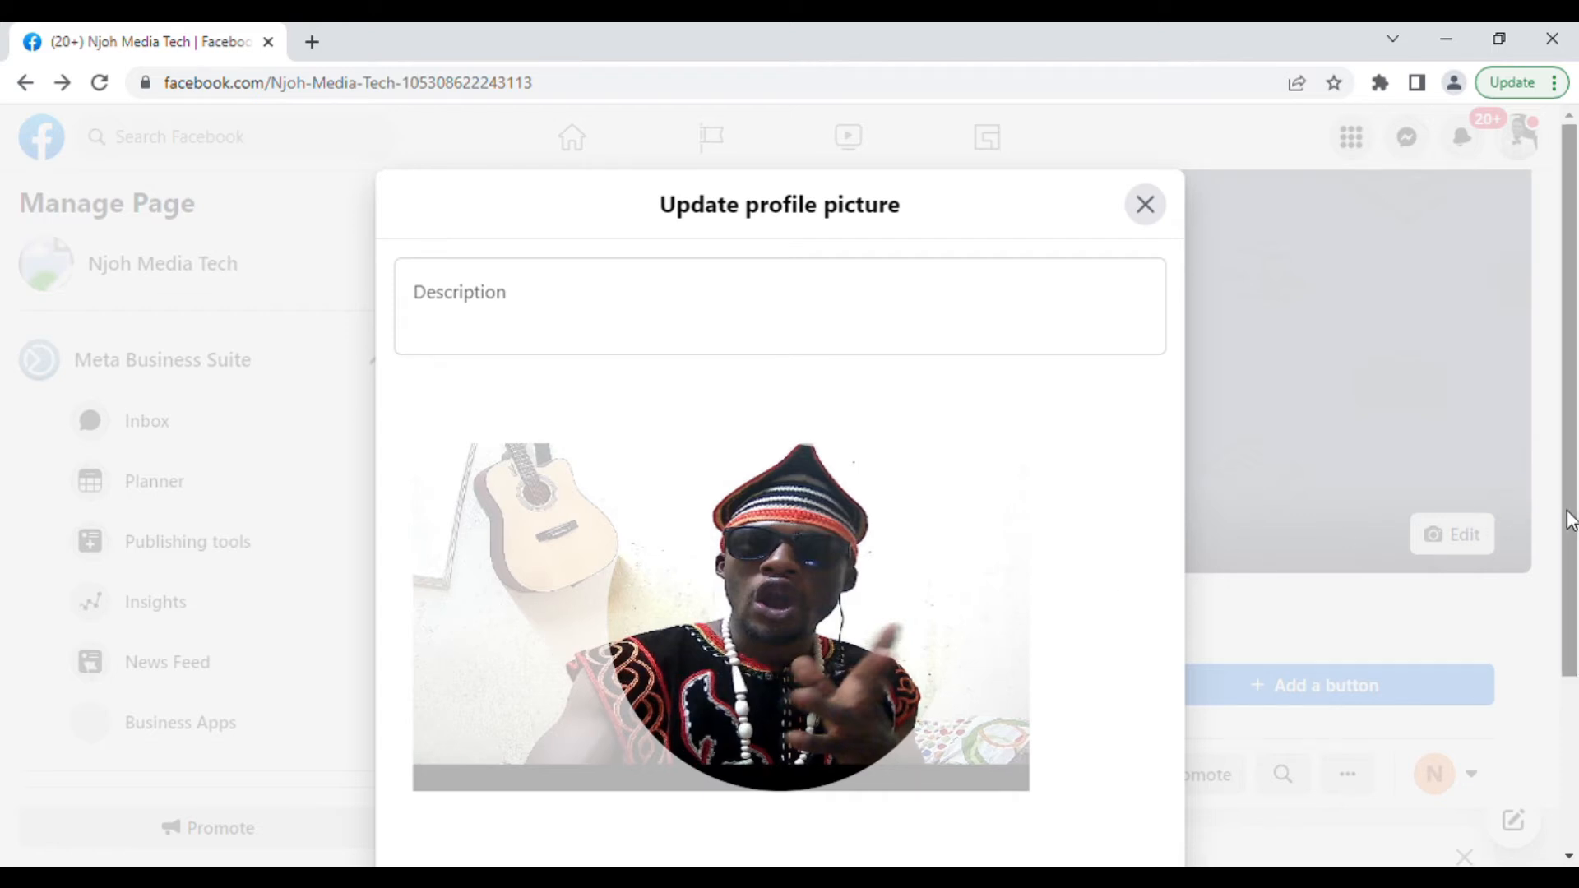
left_click_drag(1569, 520, 1574, 641)
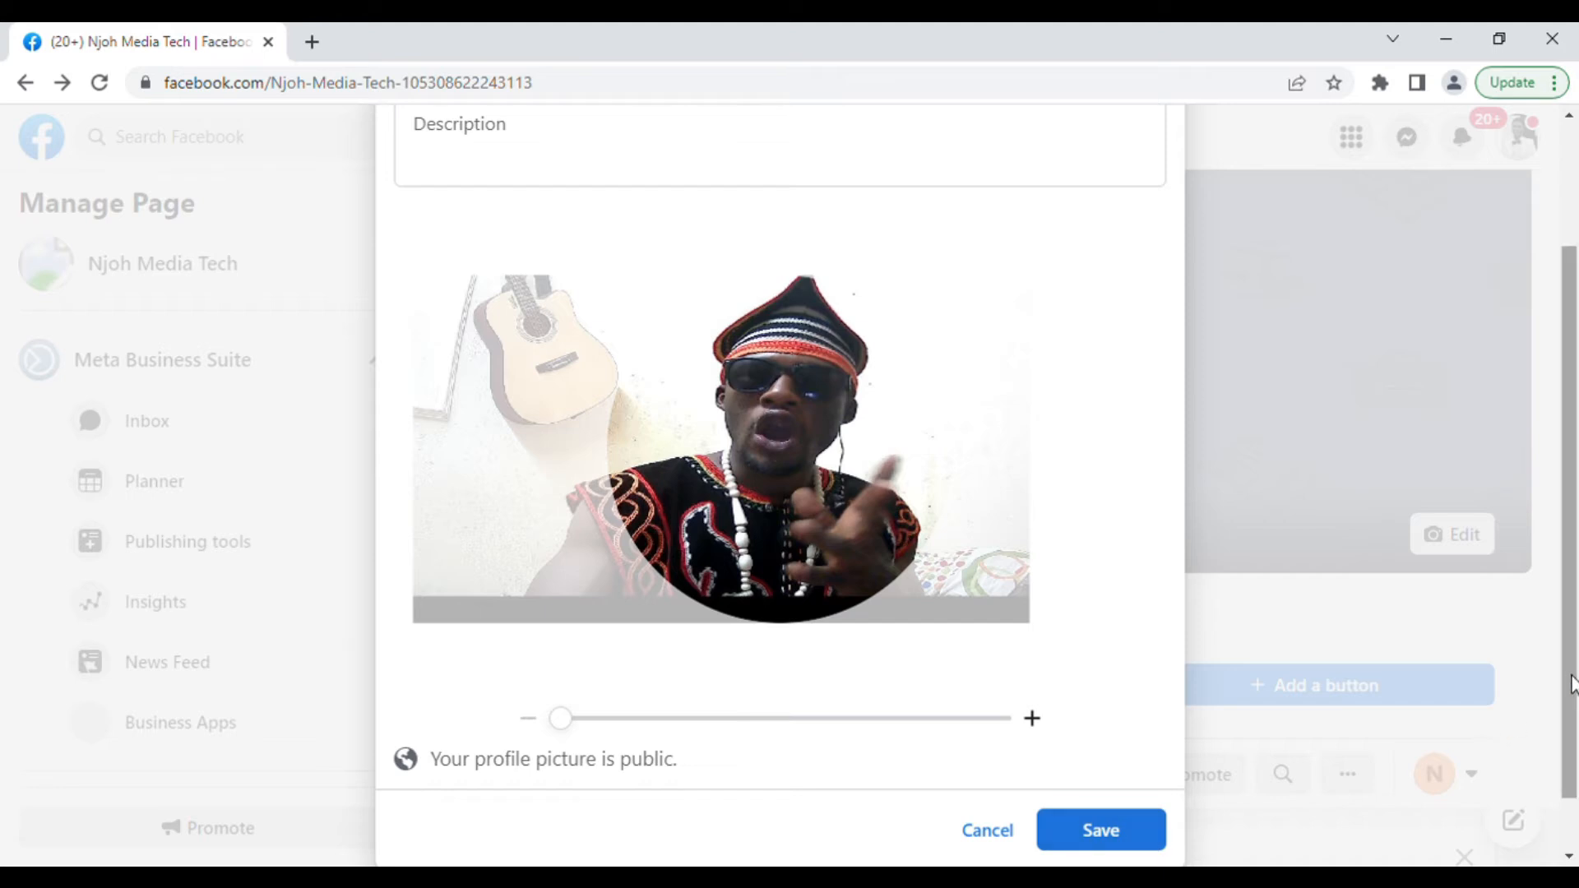
left_click_drag(1571, 681, 1571, 726)
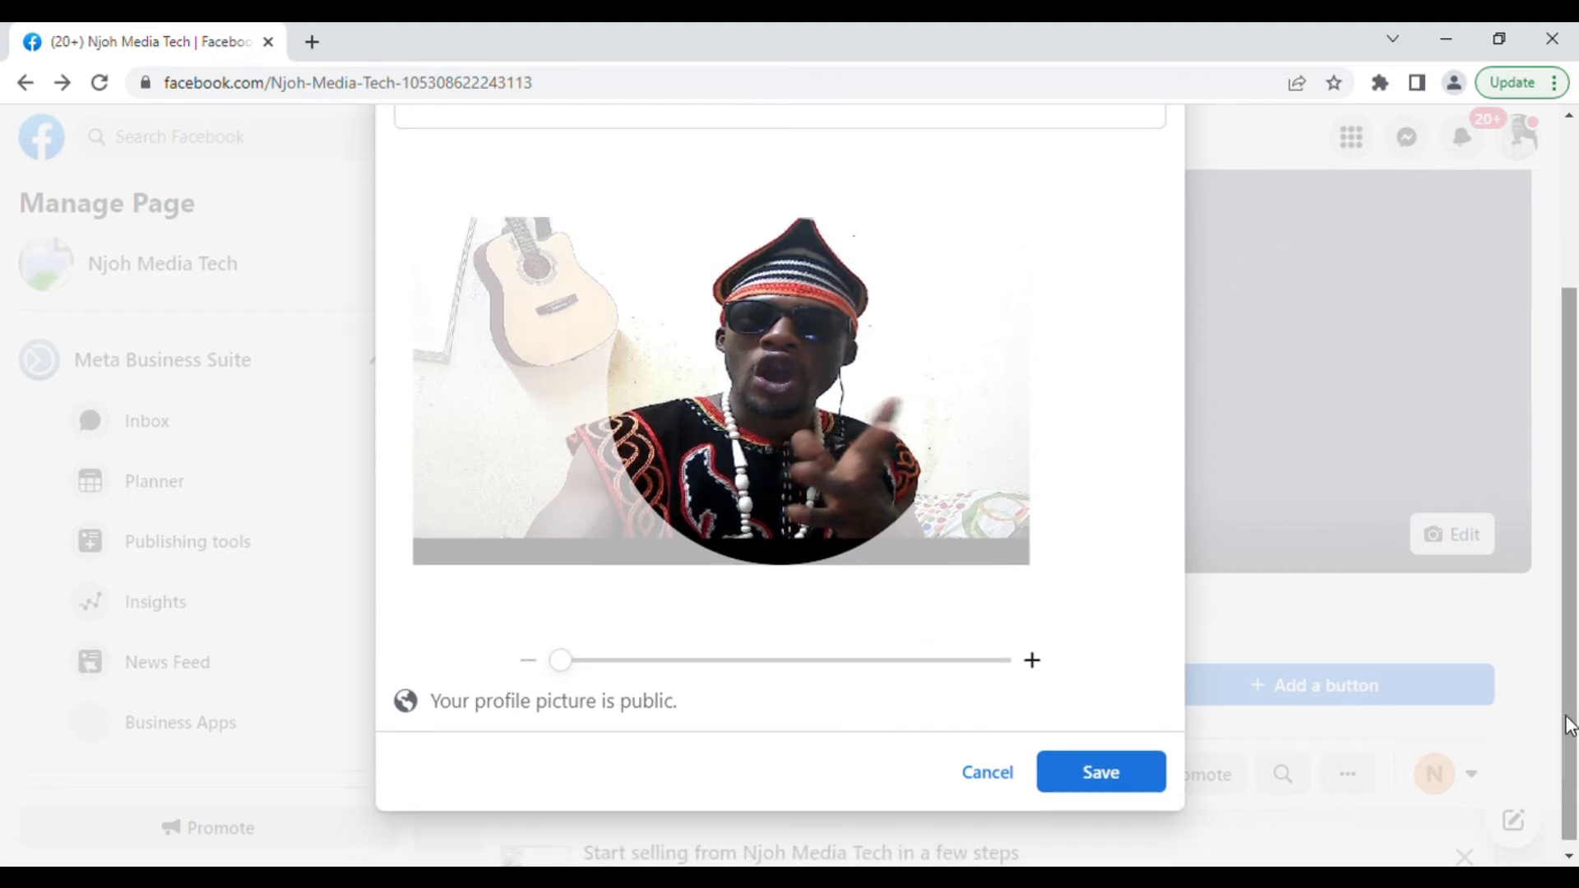
left_click(1129, 777)
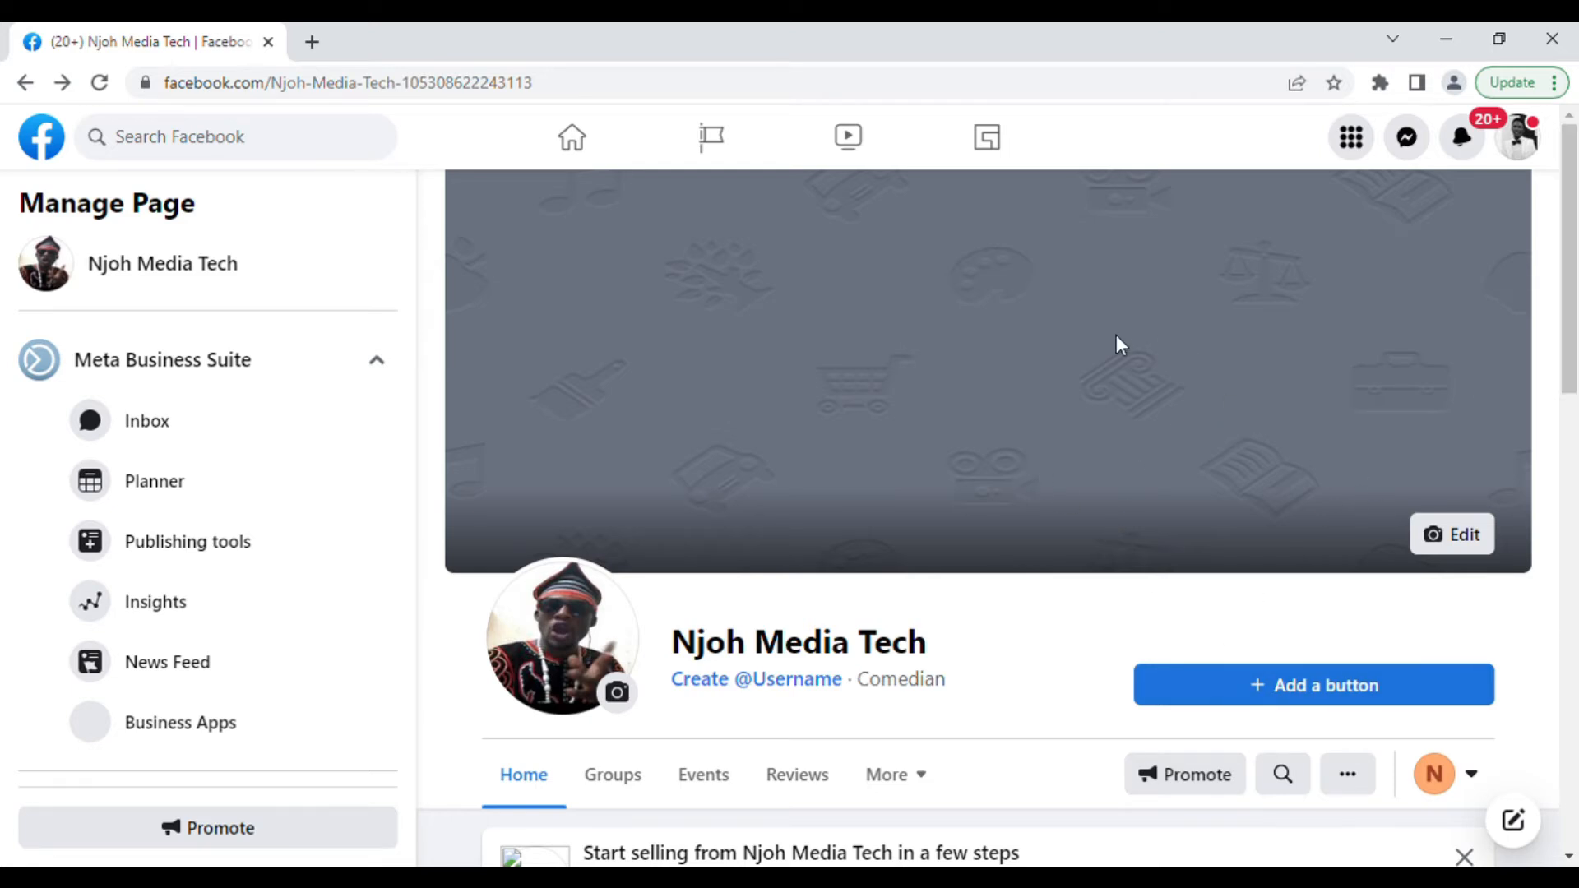
- Upload a photo of a man in a white shirt and black trousers as the page's cover photo
left_click(1471, 544)
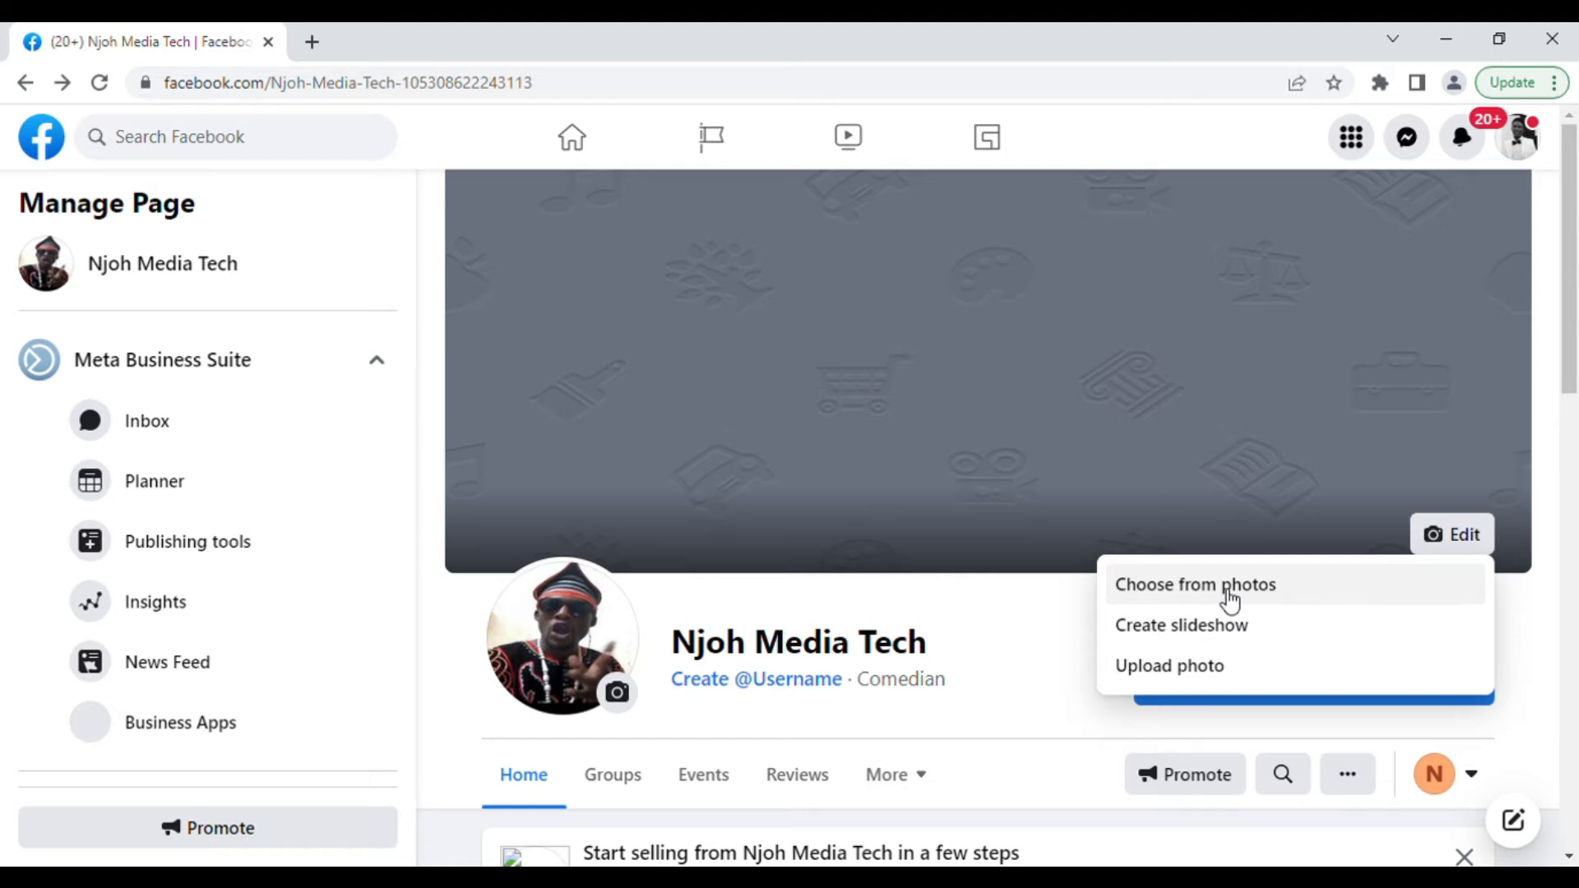
left_click(1154, 670)
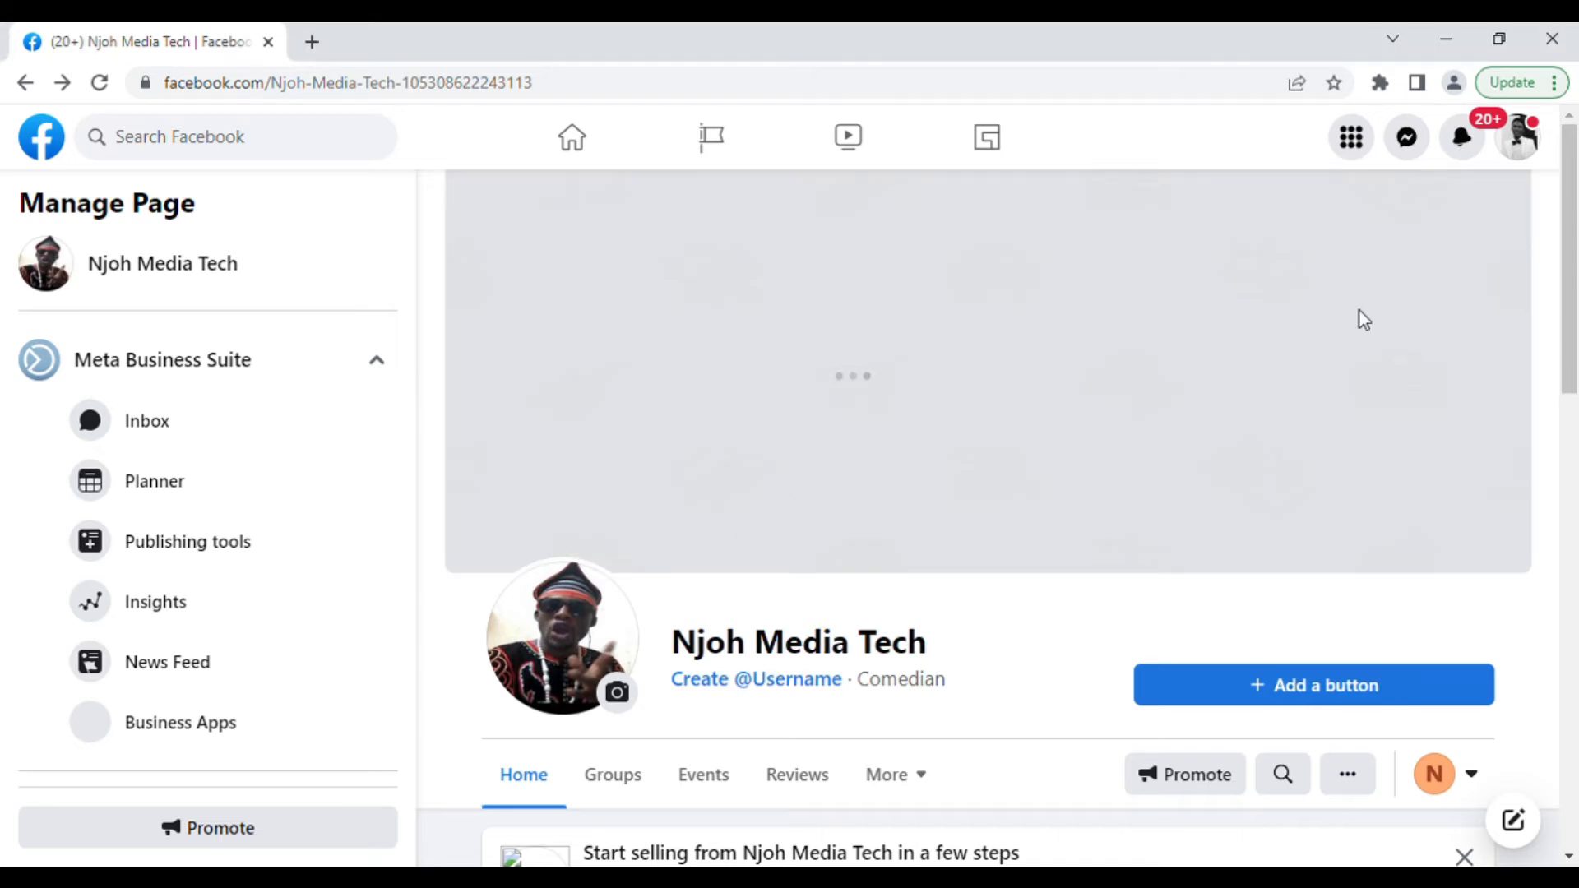
mouse_move(1566, 279)
left_mouse_down()
mouse_move(1566, 303)
mouse_move(1564, 268)
left_mouse_up()
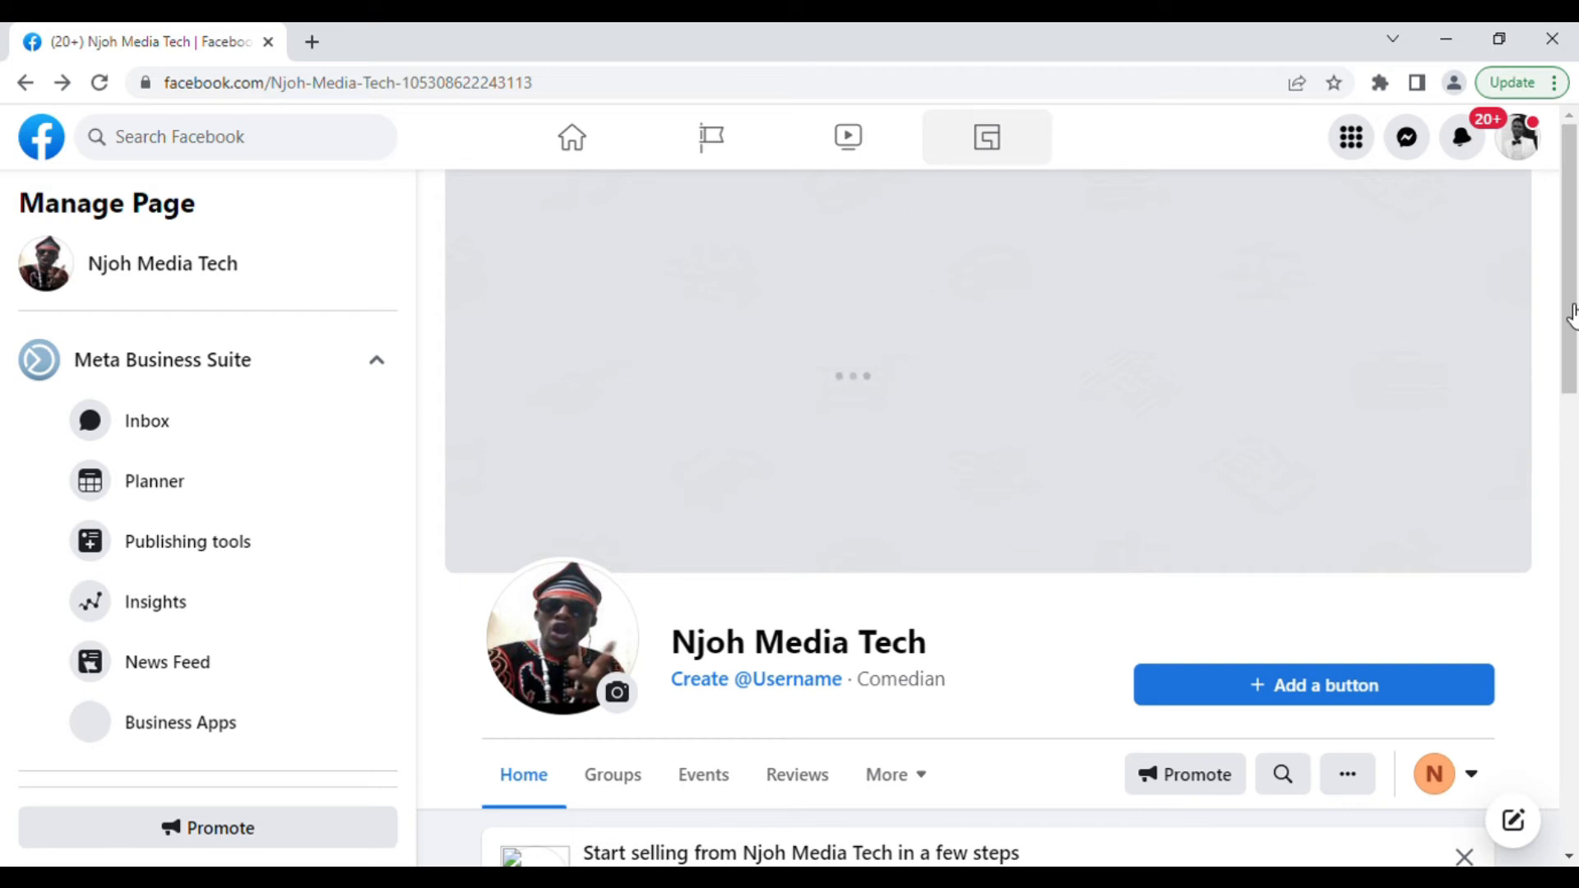
left_click_drag(1571, 317, 1557, 371)
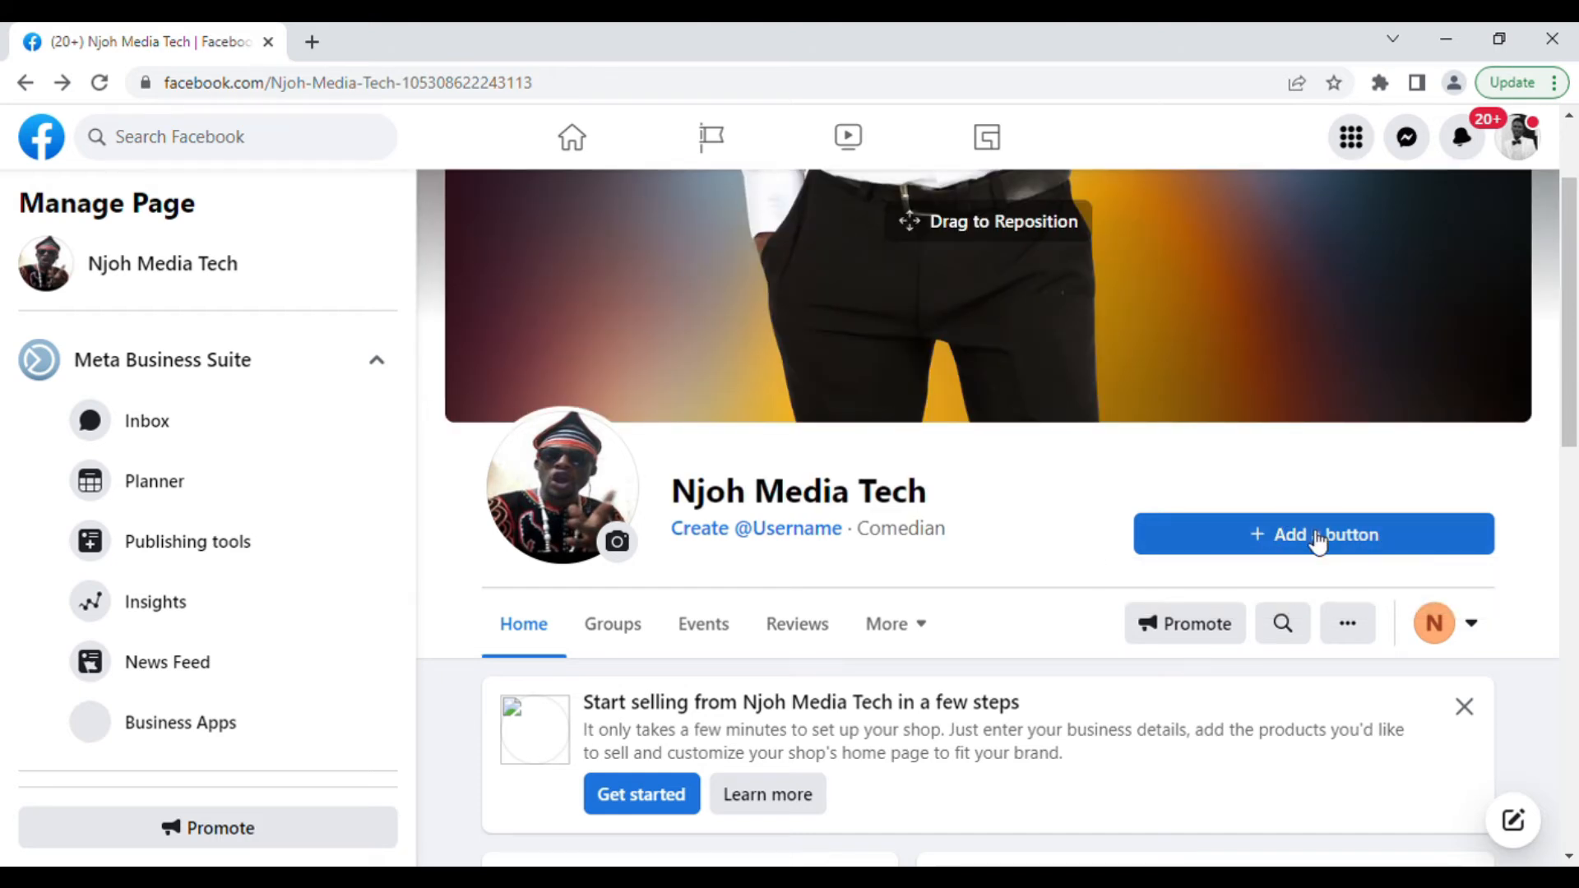
- Open and dismiss the dialog for adding a page button, and save the uploaded cover photo
left_click(1318, 537)
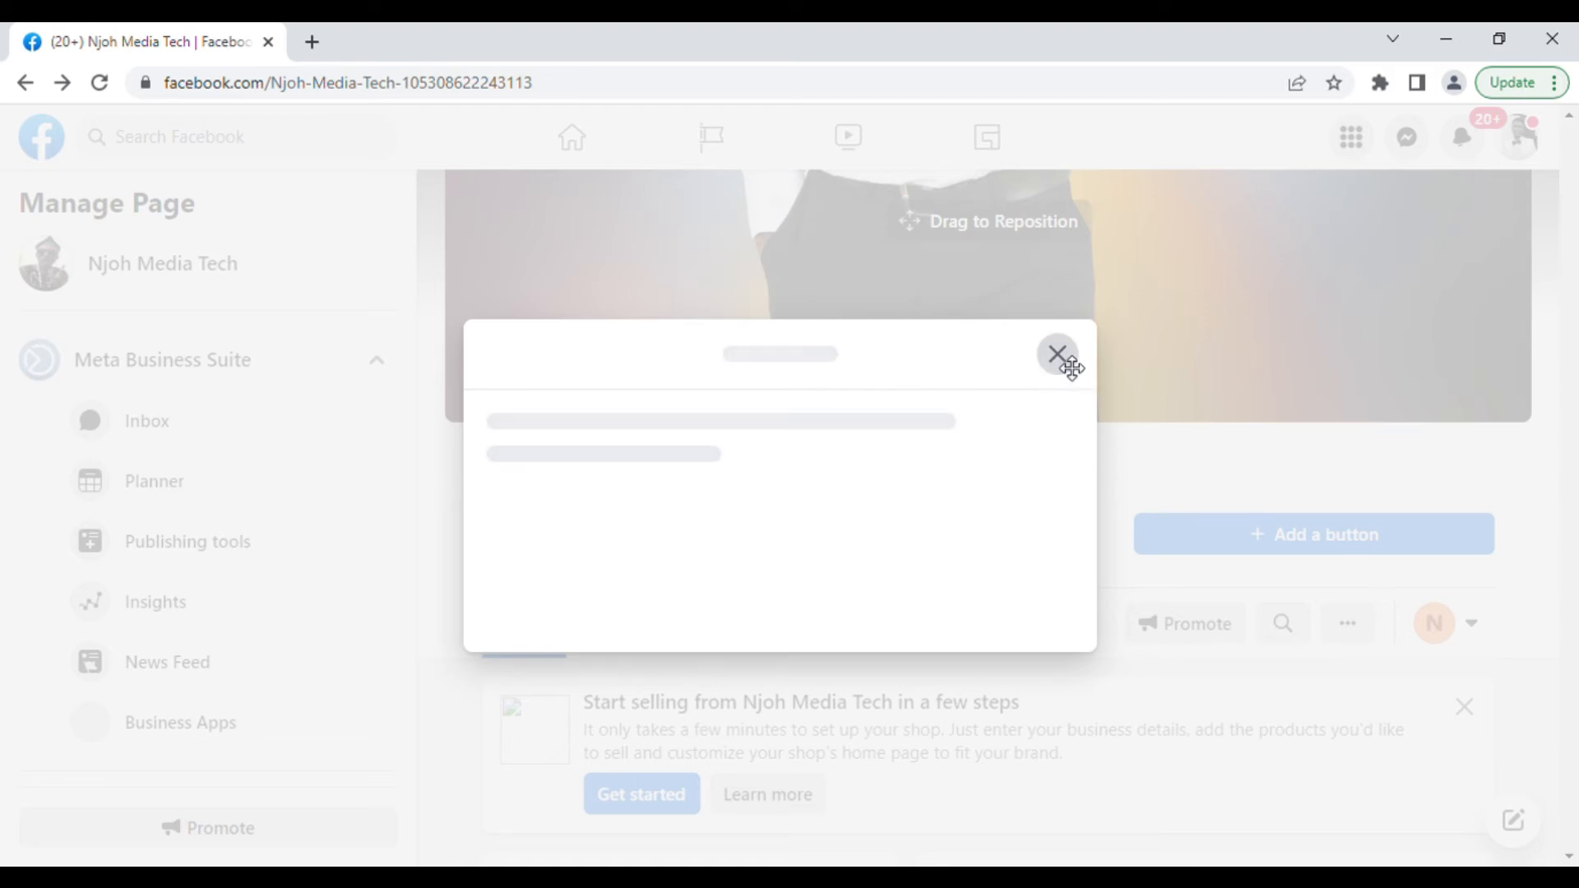
left_click(1059, 356)
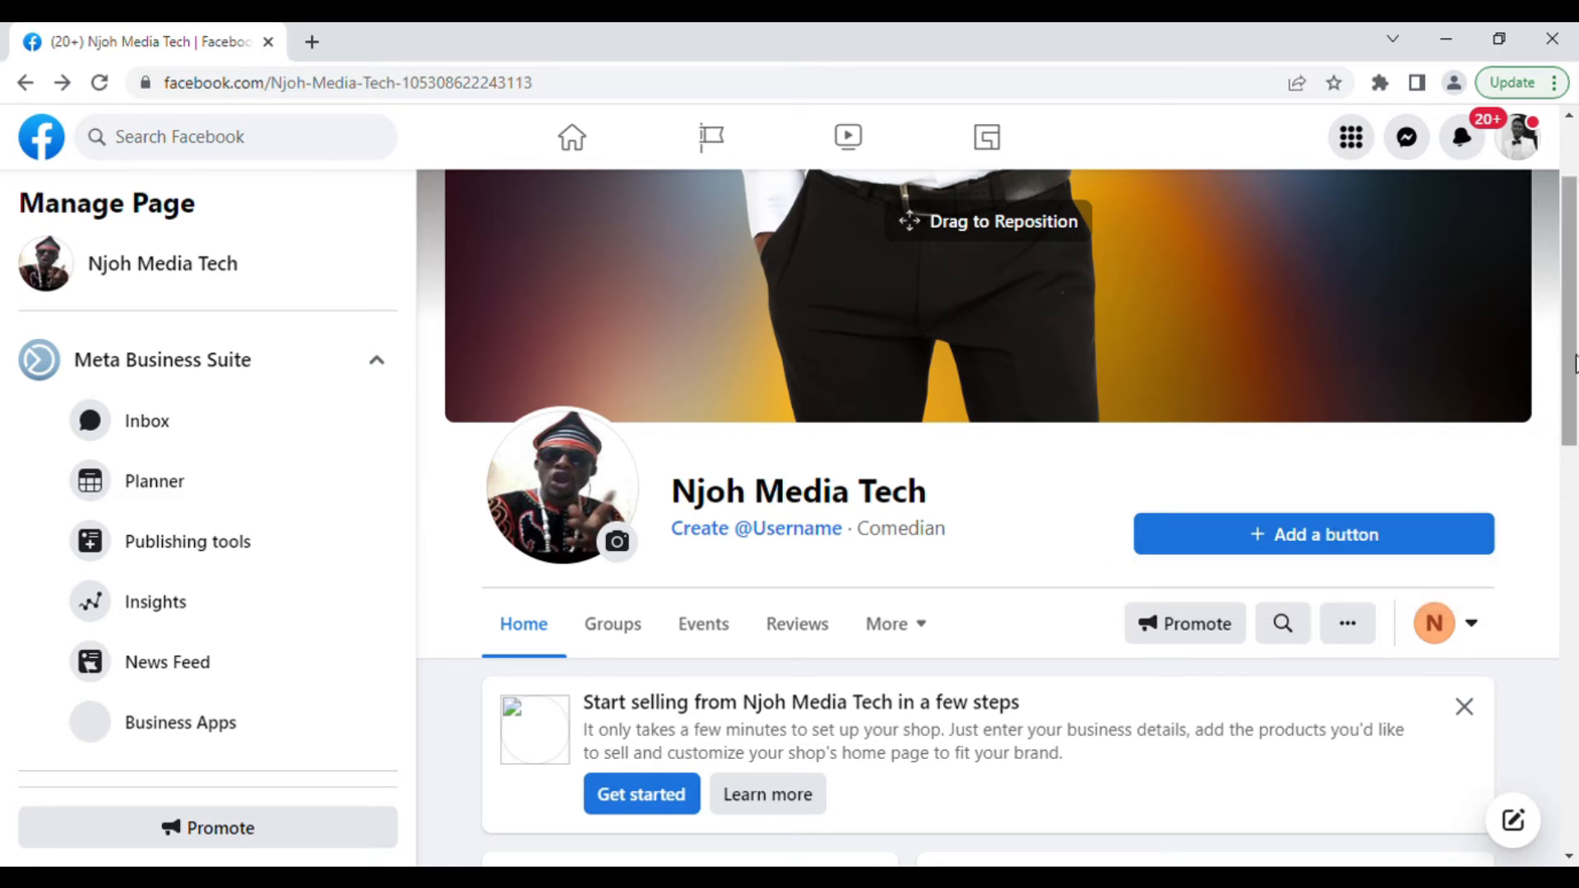
left_click_drag(1573, 370, 1561, 247)
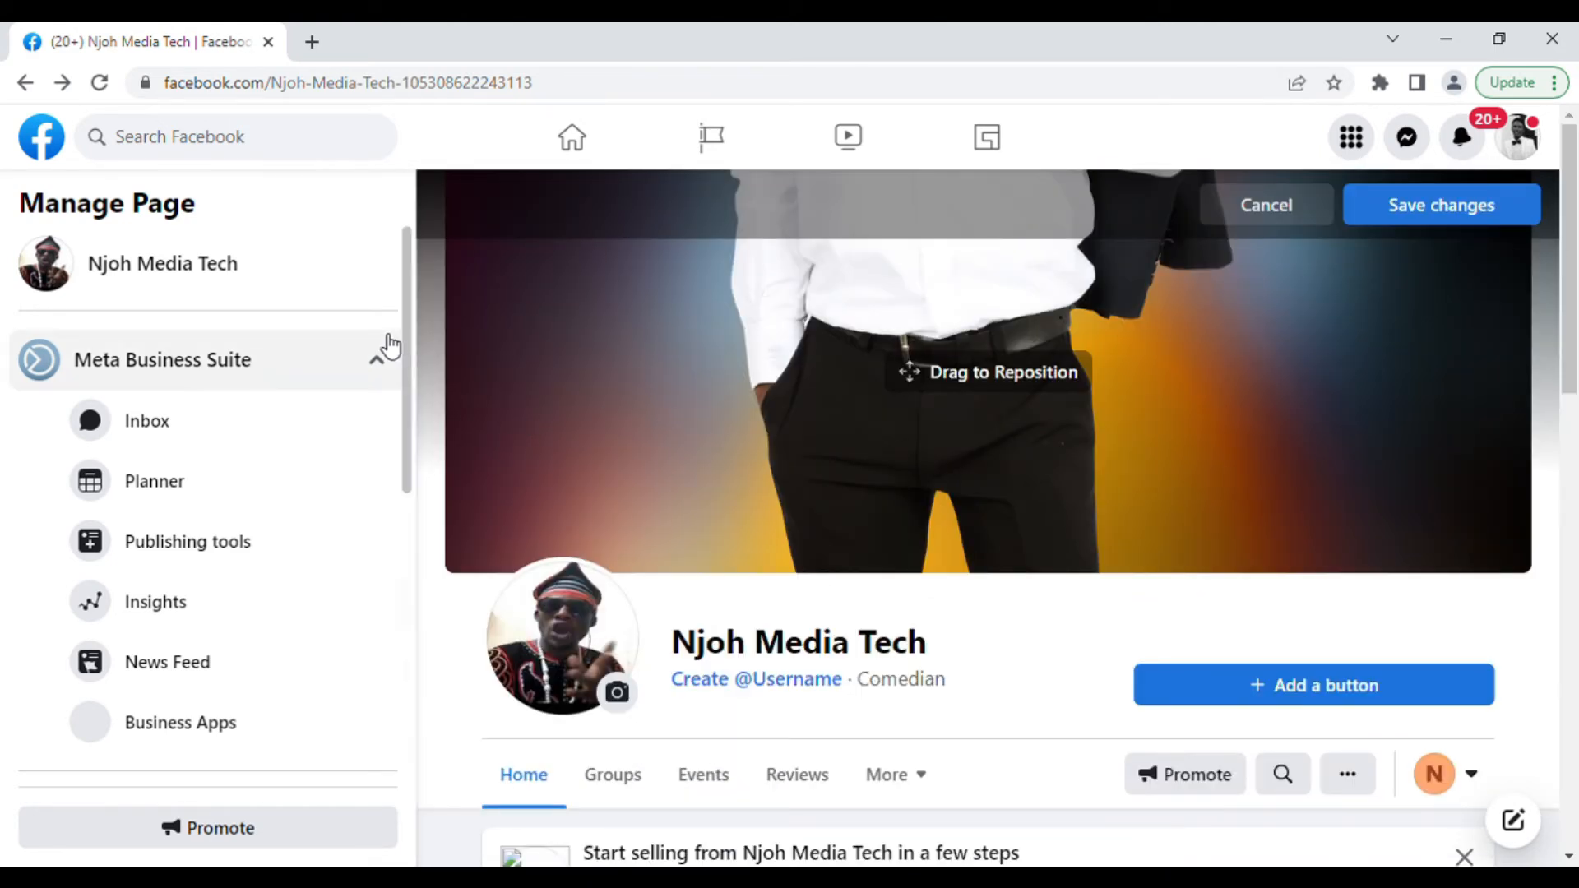
left_click(1429, 212)
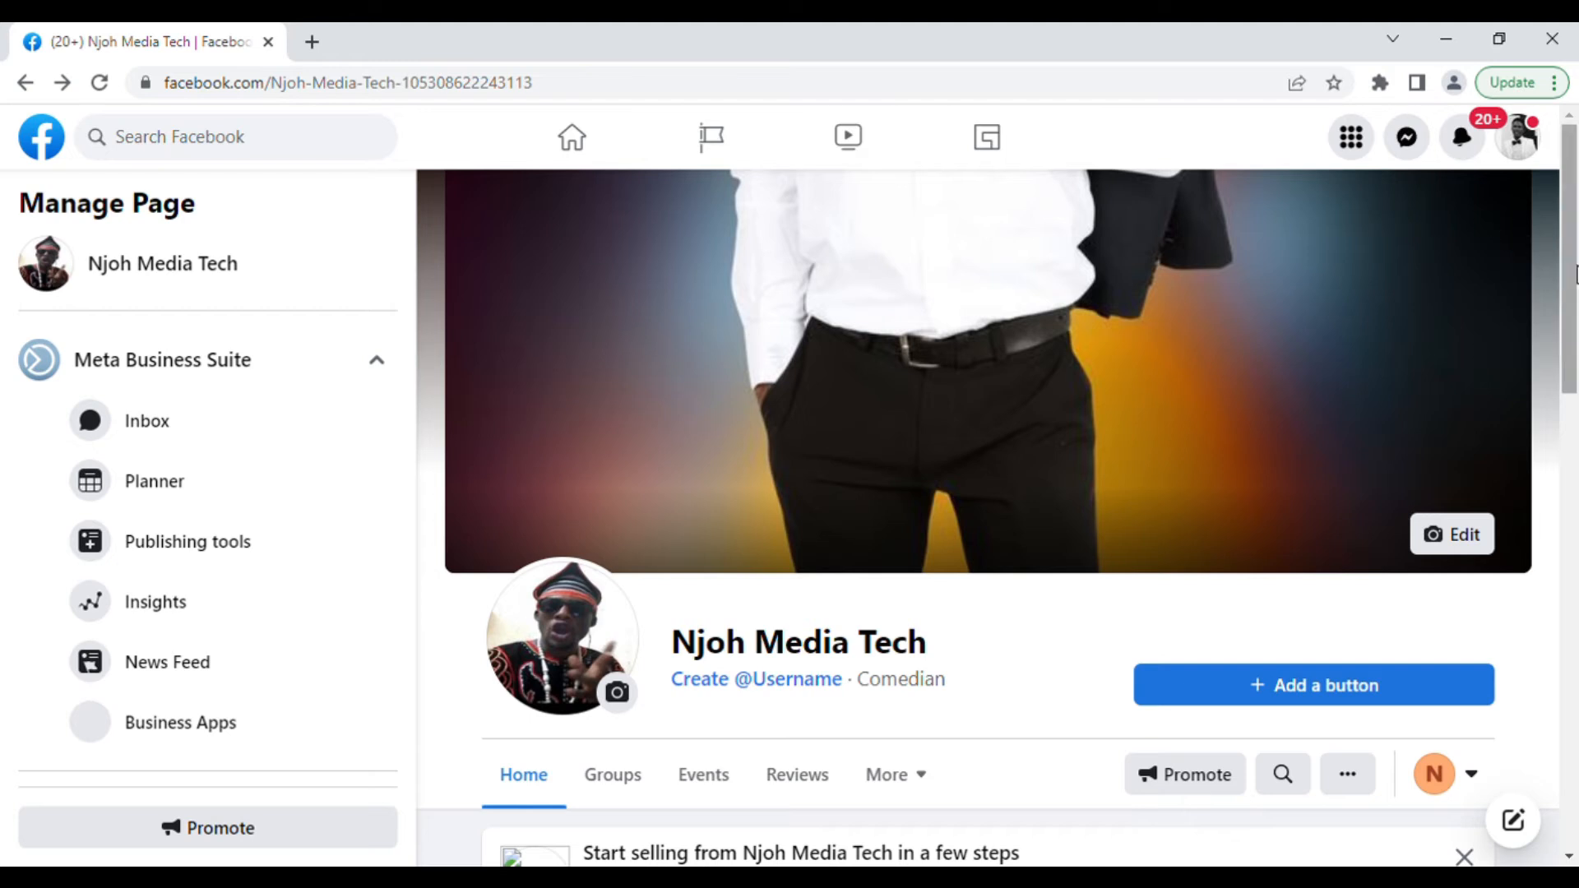
mouse_move(1575, 271)
left_mouse_down()
mouse_move(1573, 742)
mouse_move(1553, 452)
mouse_move(1572, 302)
left_mouse_up()
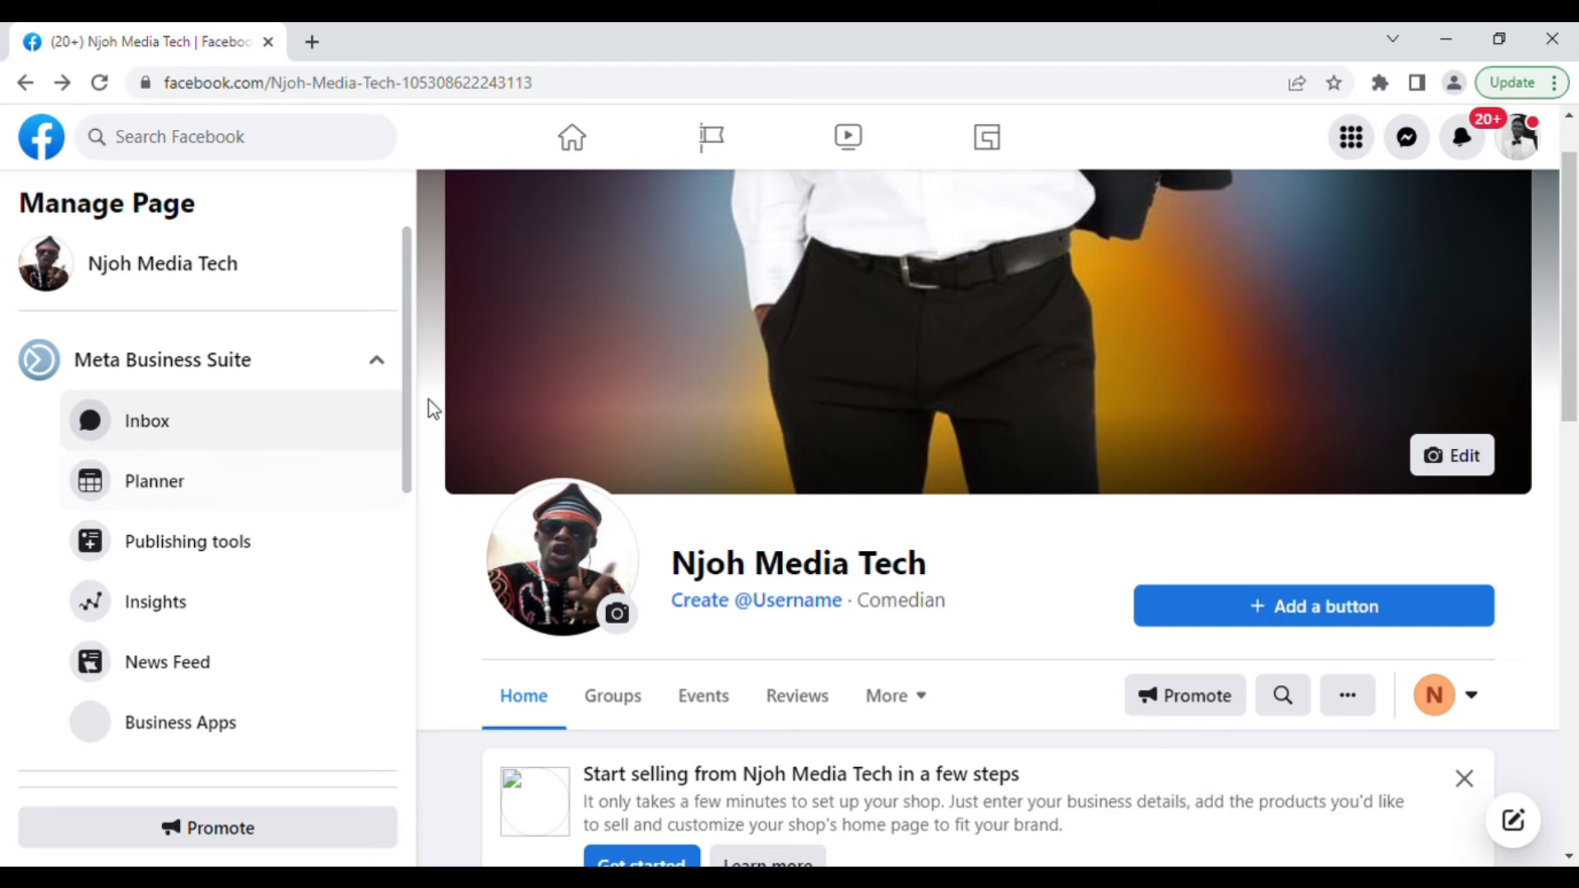
- Open the settings of the Njoh Media Tech page and review the general options
left_click_drag(404, 413, 422, 748)
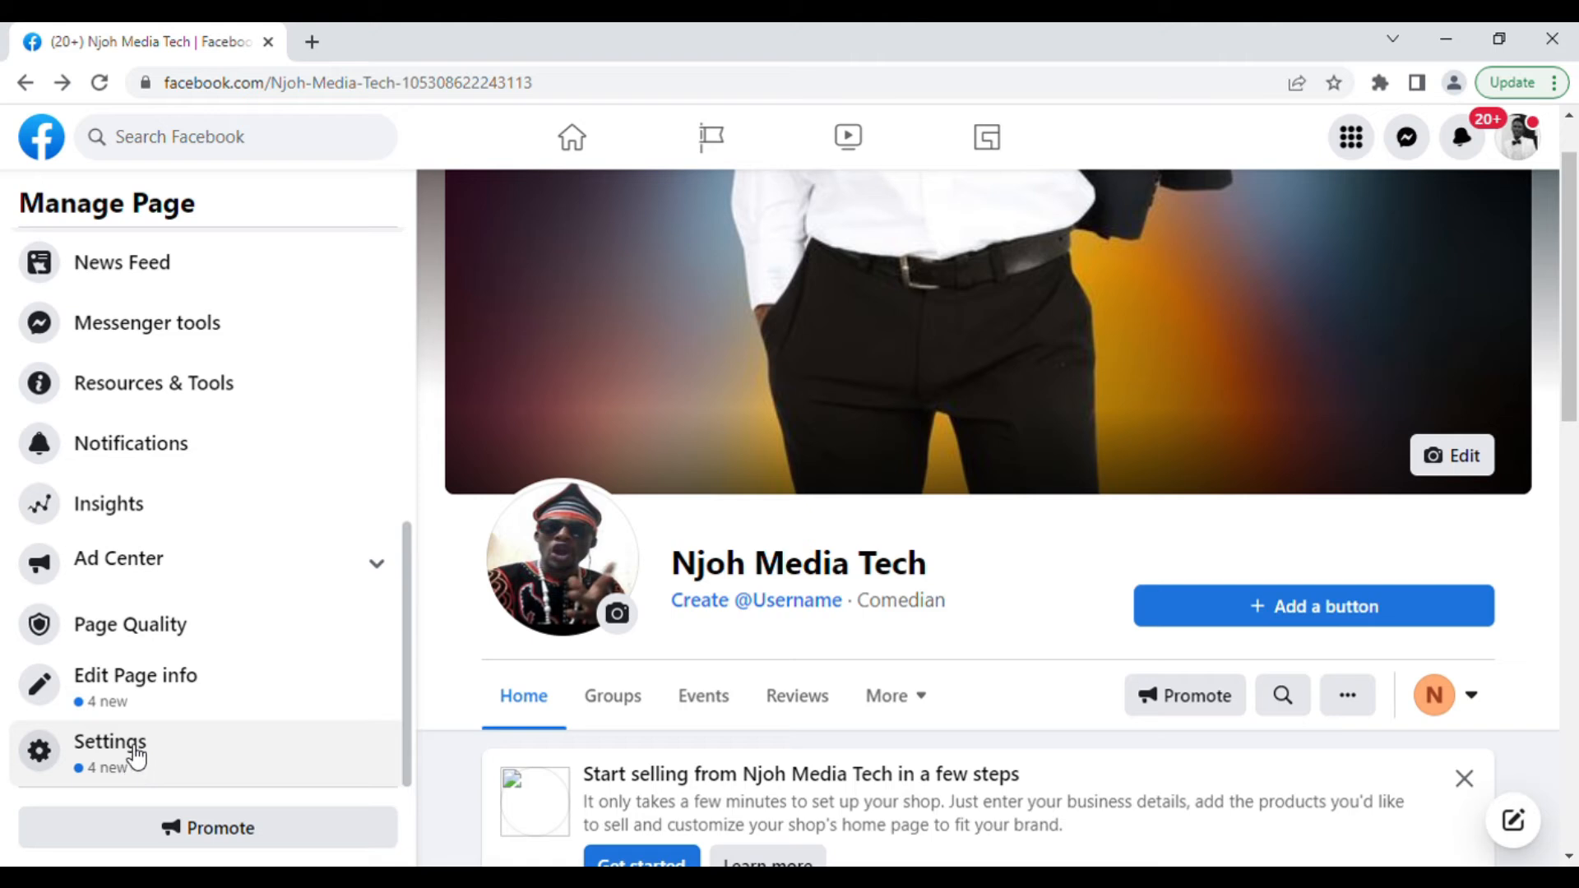
left_click(186, 753)
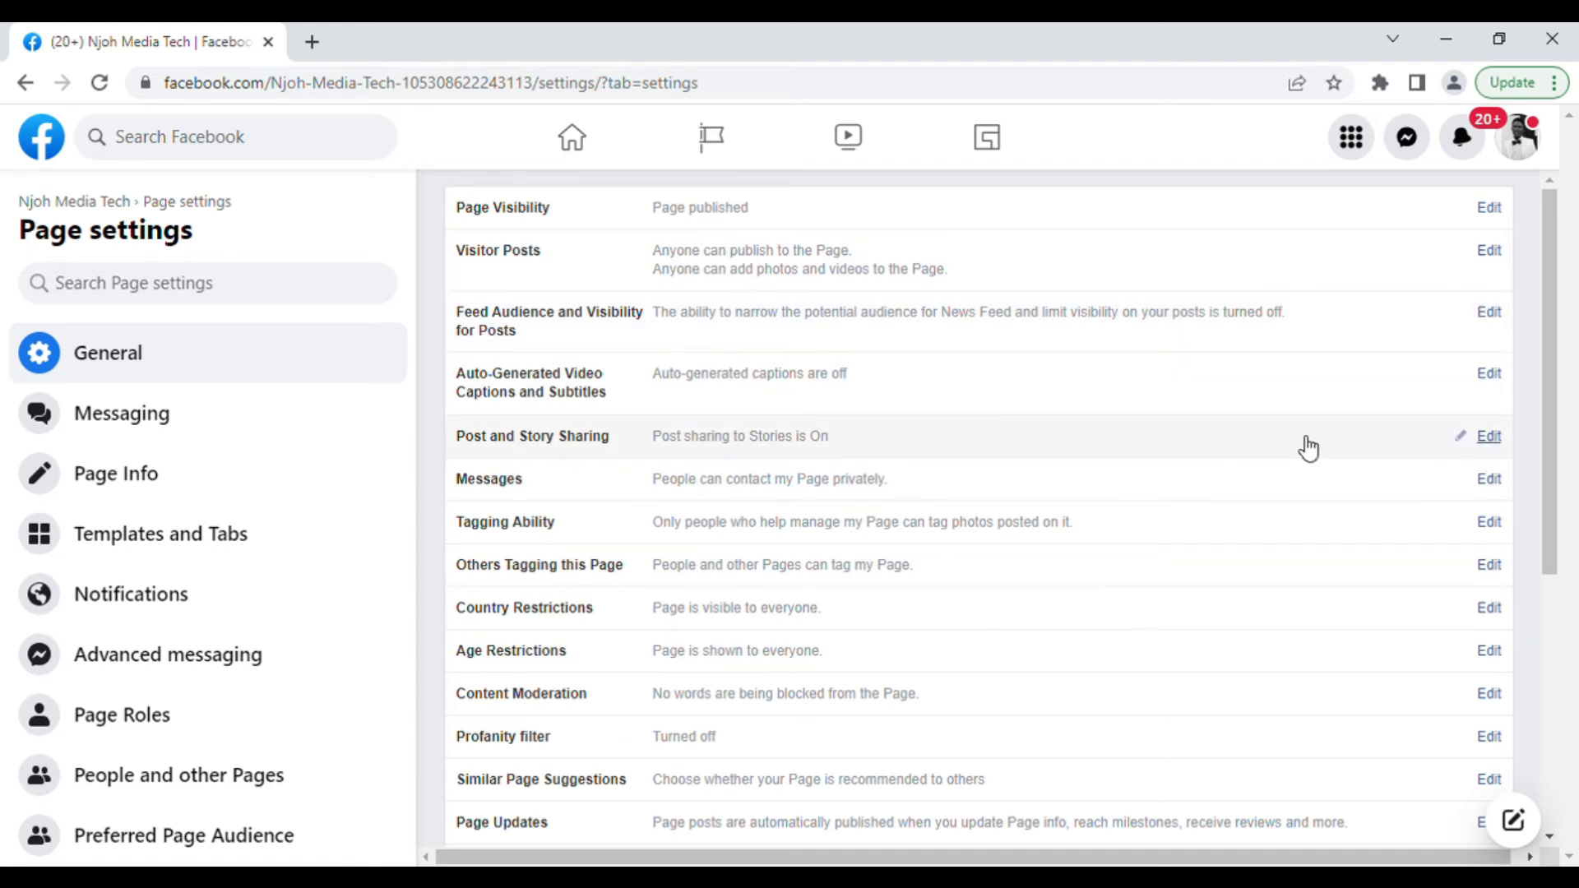
mouse_move(1557, 477)
left_mouse_down()
mouse_move(1571, 588)
mouse_move(1547, 631)
mouse_move(1557, 717)
mouse_move(1543, 452)
left_mouse_up()
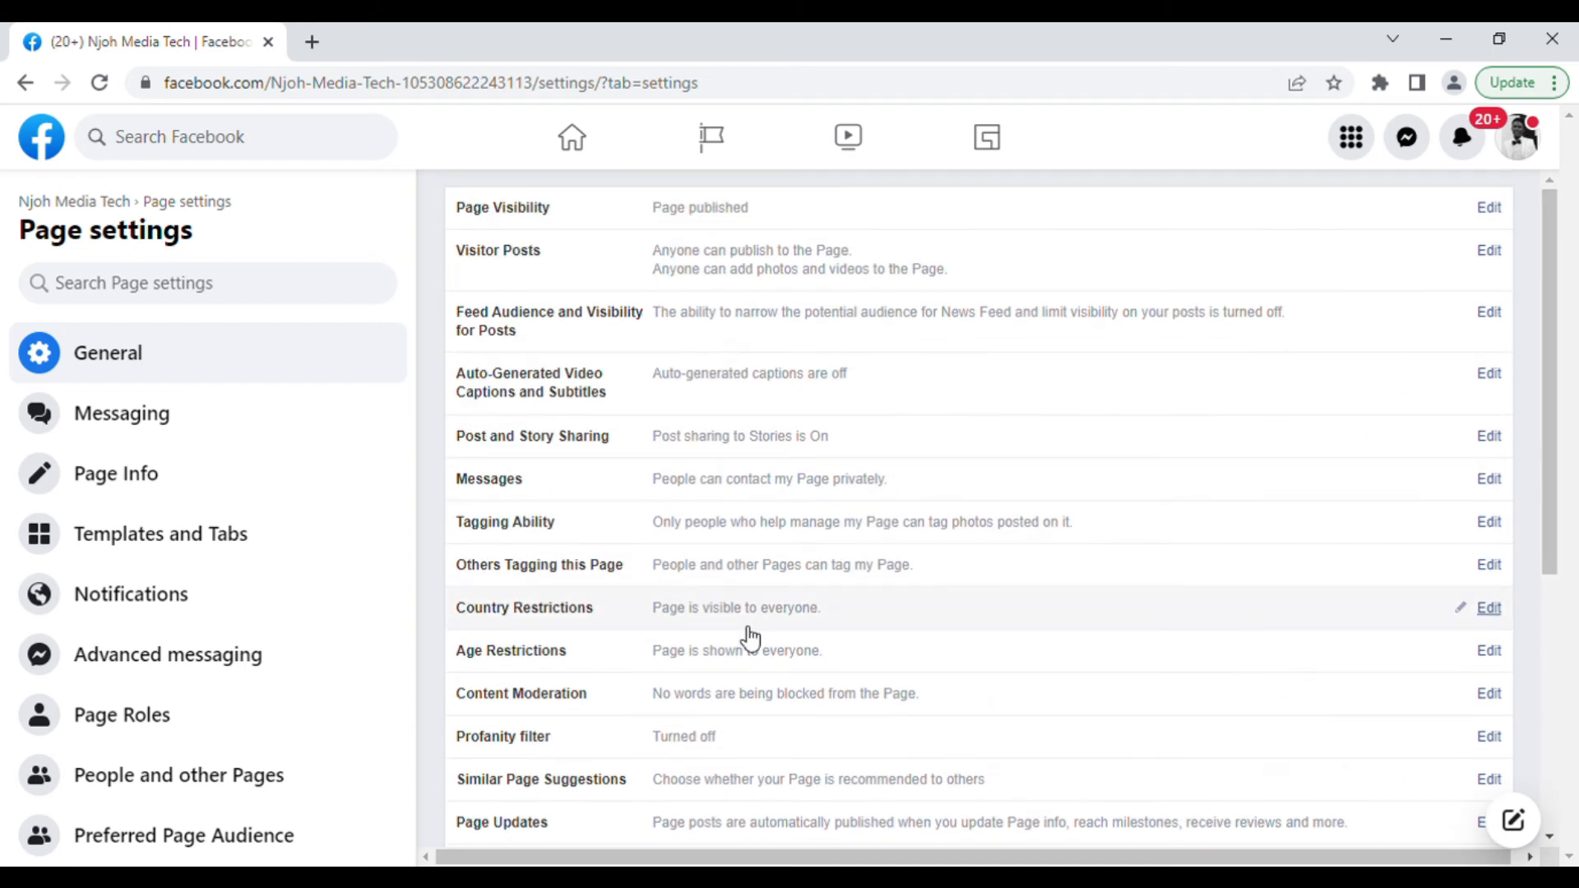
- Open the Page Roles settings and display the roles available for assigning a new Page role
left_click_drag(402, 447, 414, 520)
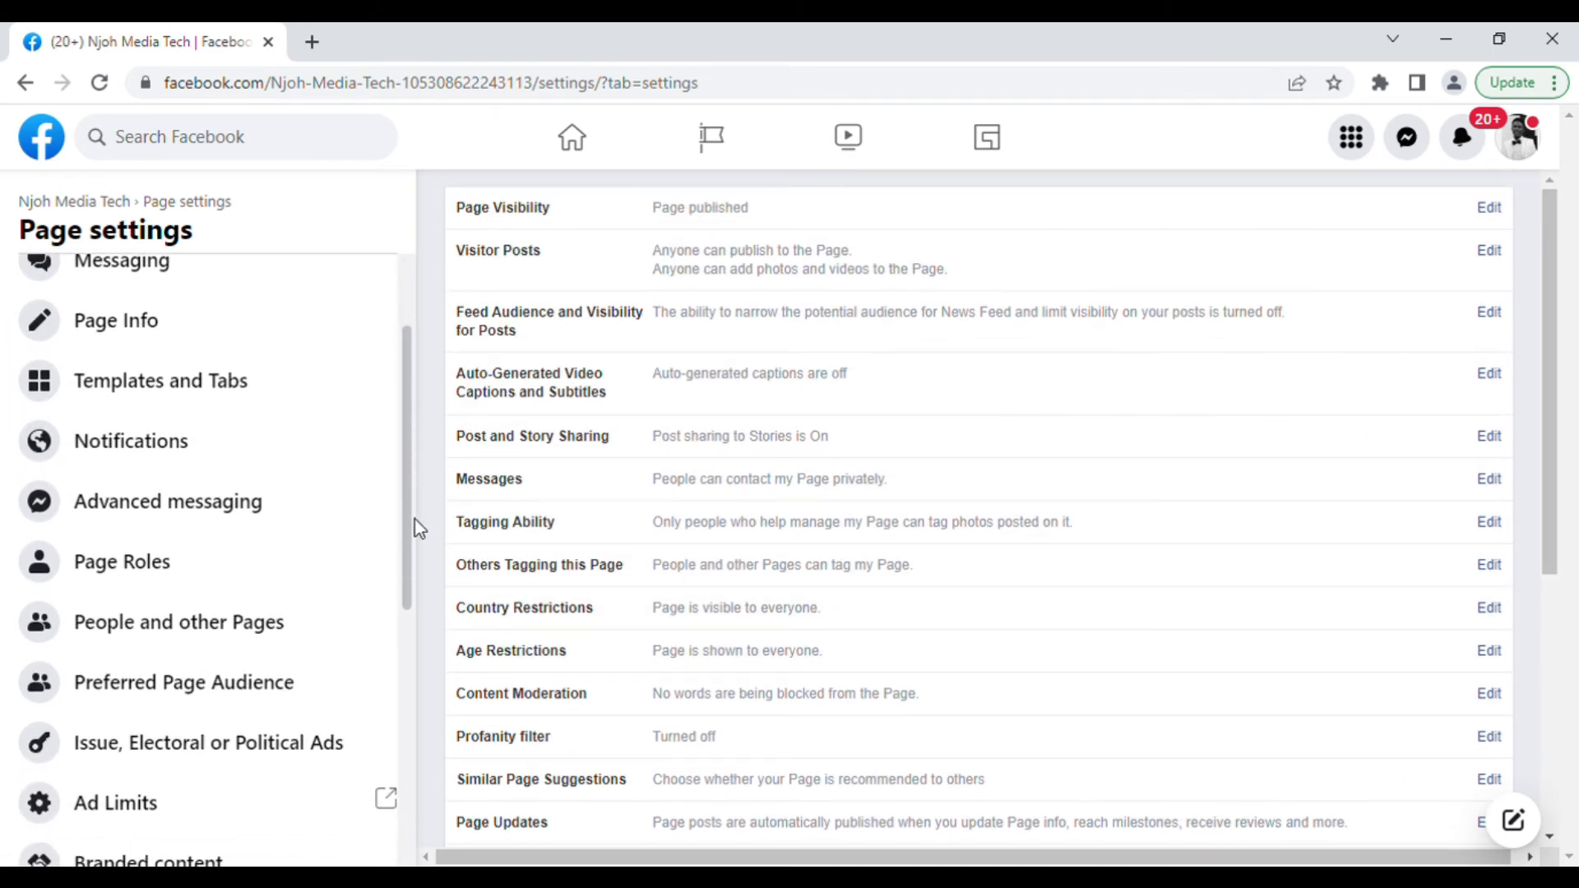
left_click(101, 580)
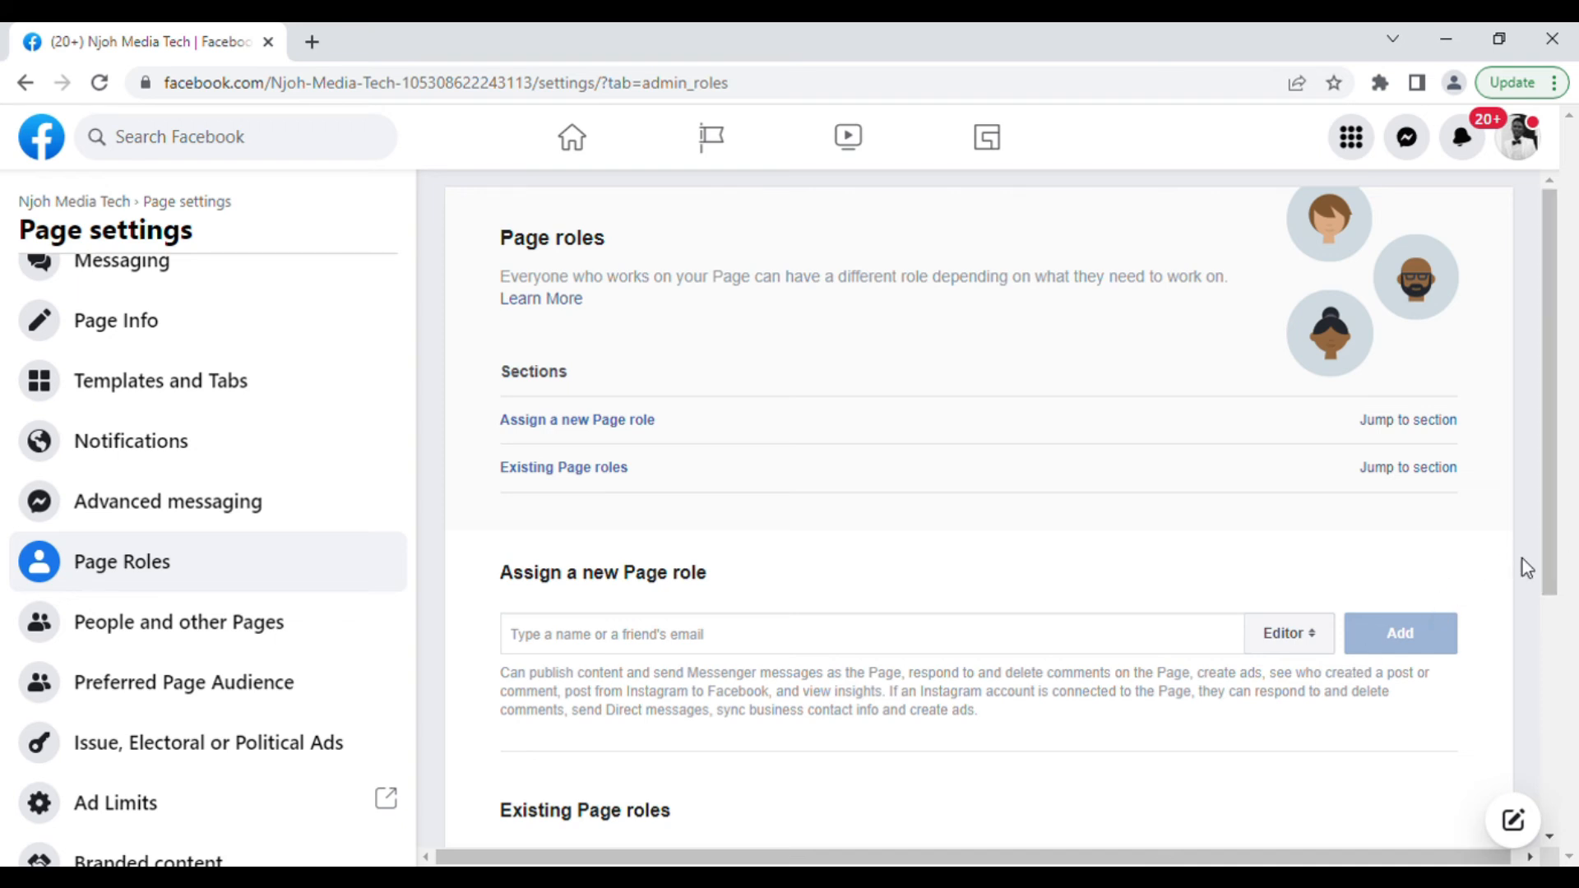
left_click(1315, 640)
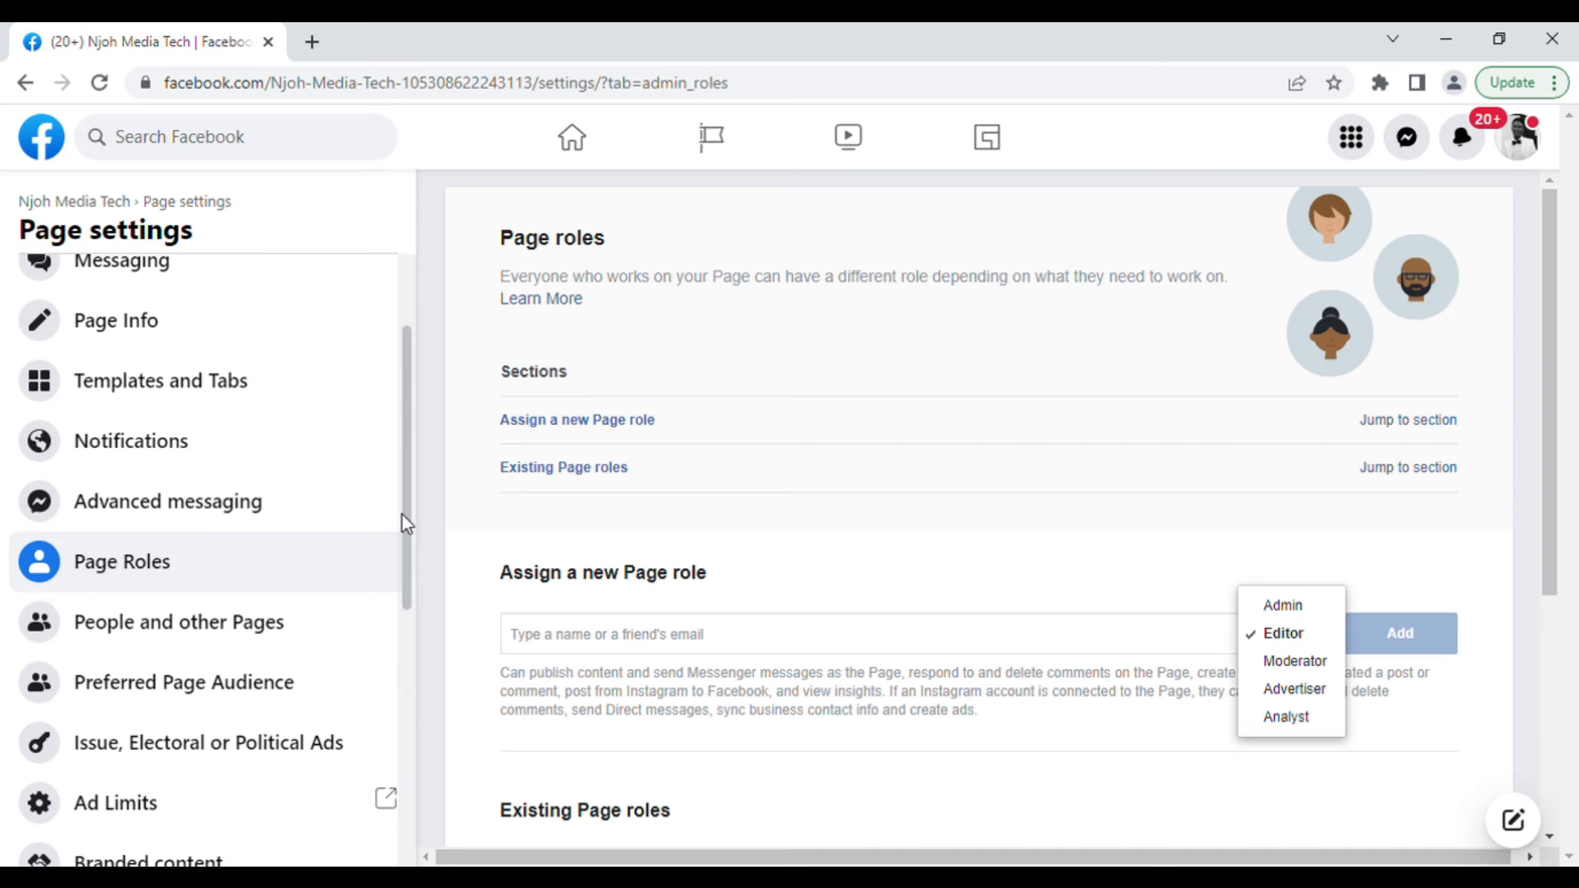
- Examine the remaining page settings categories, including Instagram, WhatsApp, Payments and Activity log
left_click_drag(411, 541, 416, 638)
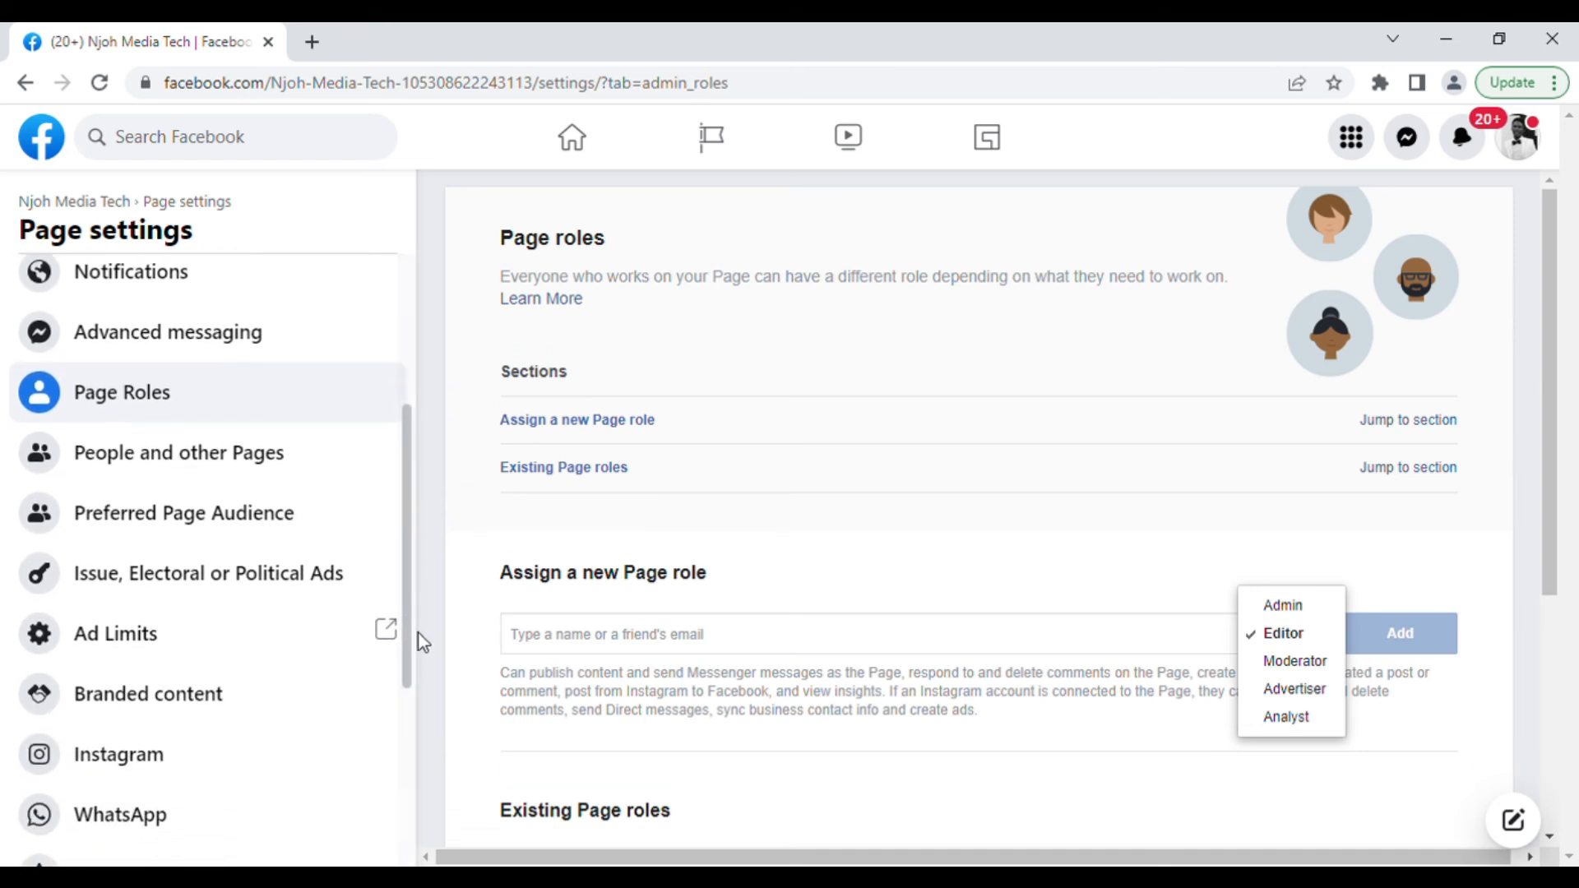
scroll(106, 704, "down", 2)
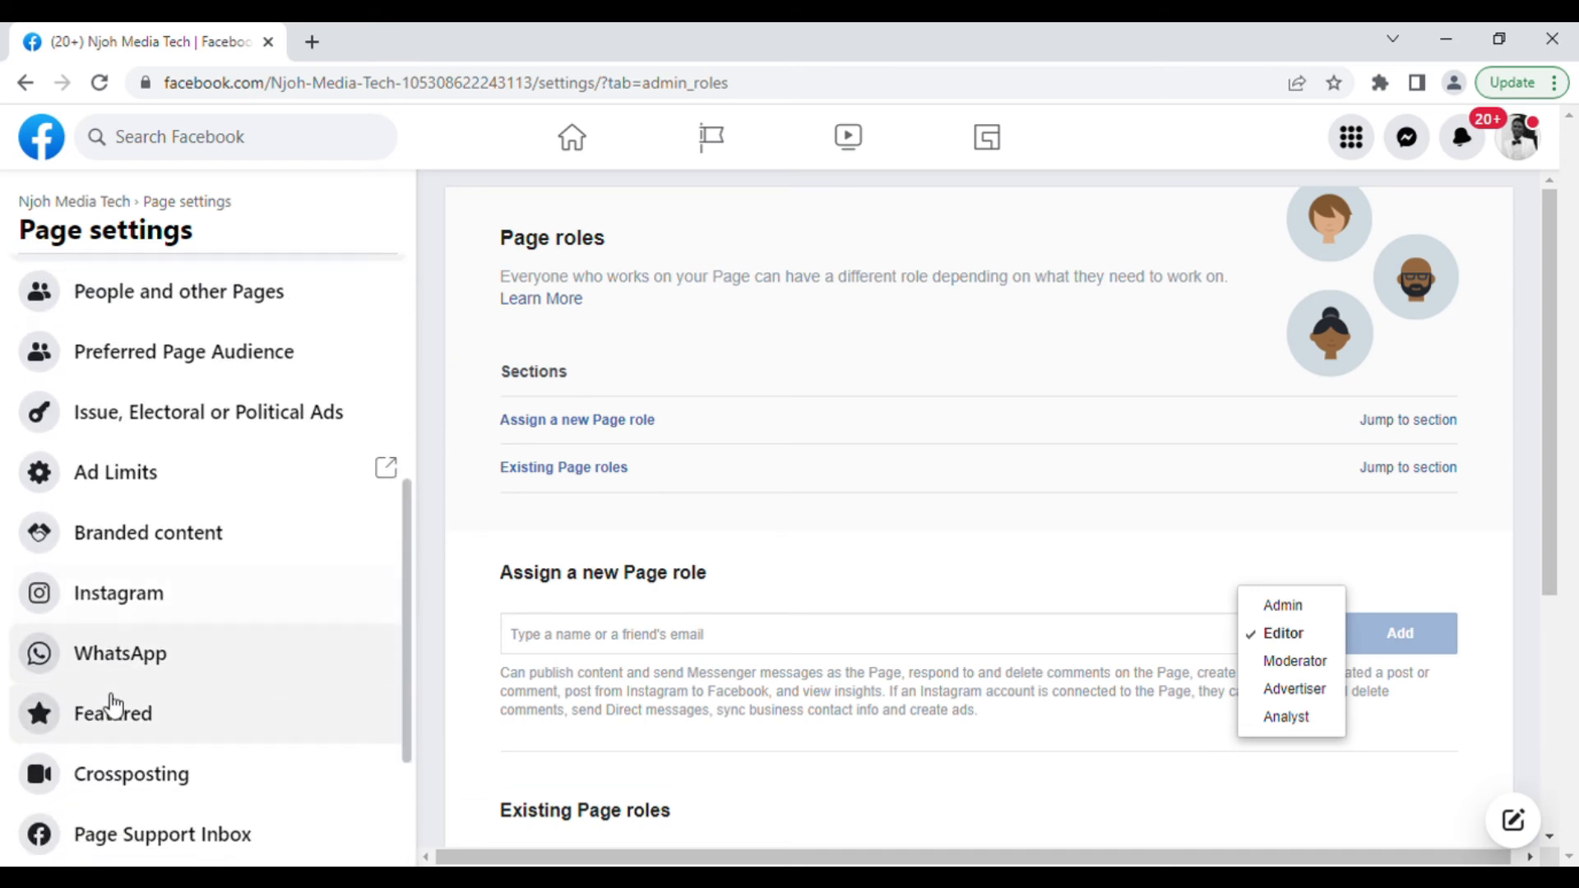
scroll(124, 689, "up", 1)
scroll(127, 685, "up", 1)
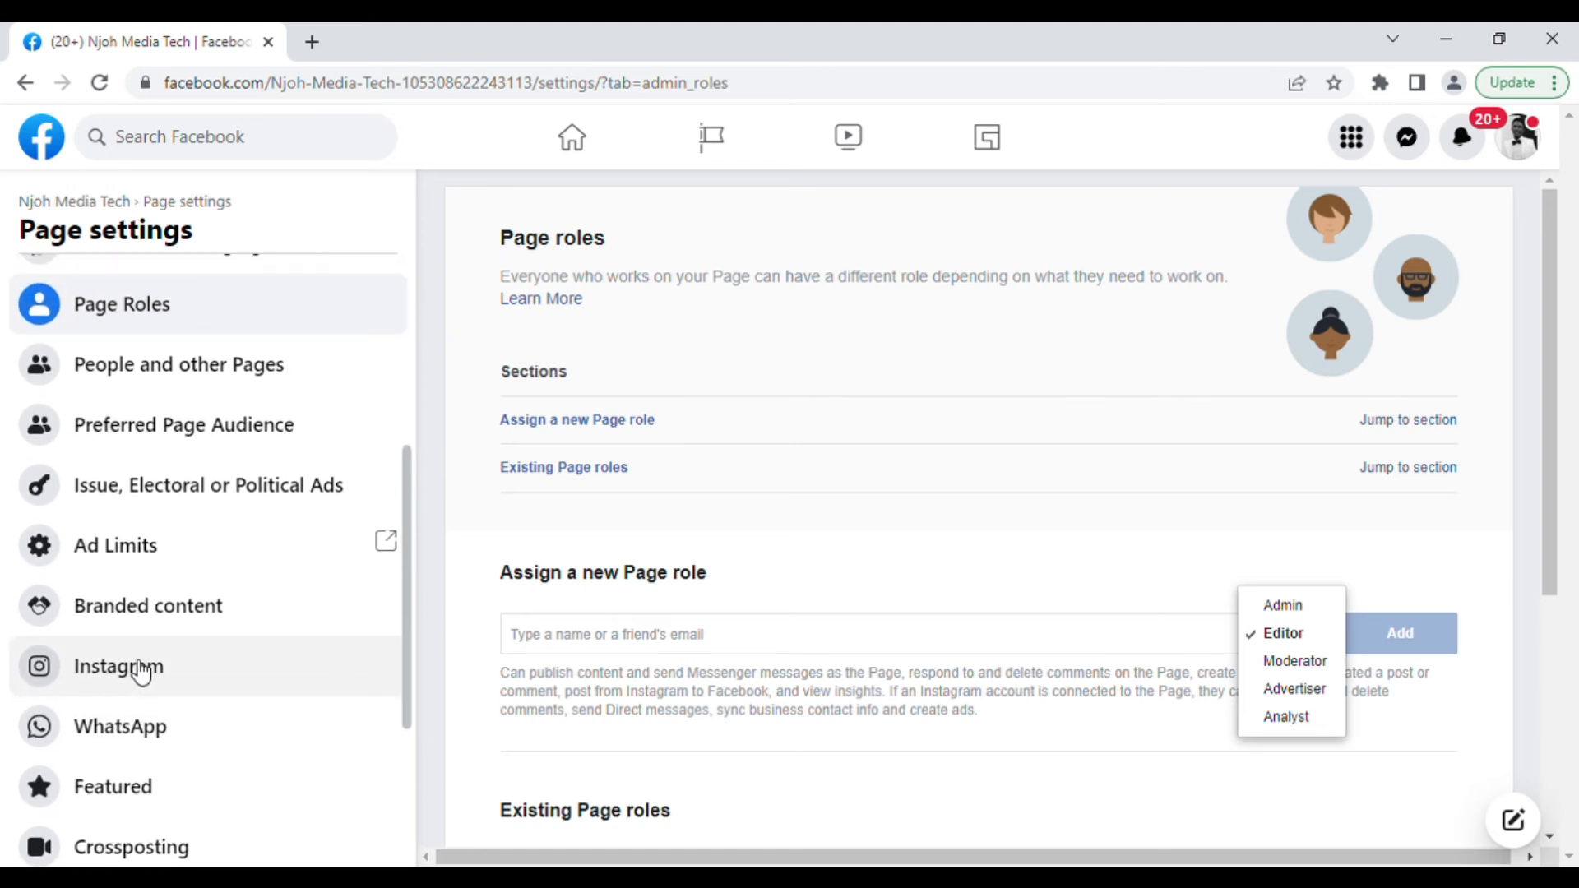
scroll(142, 673, "down", 1)
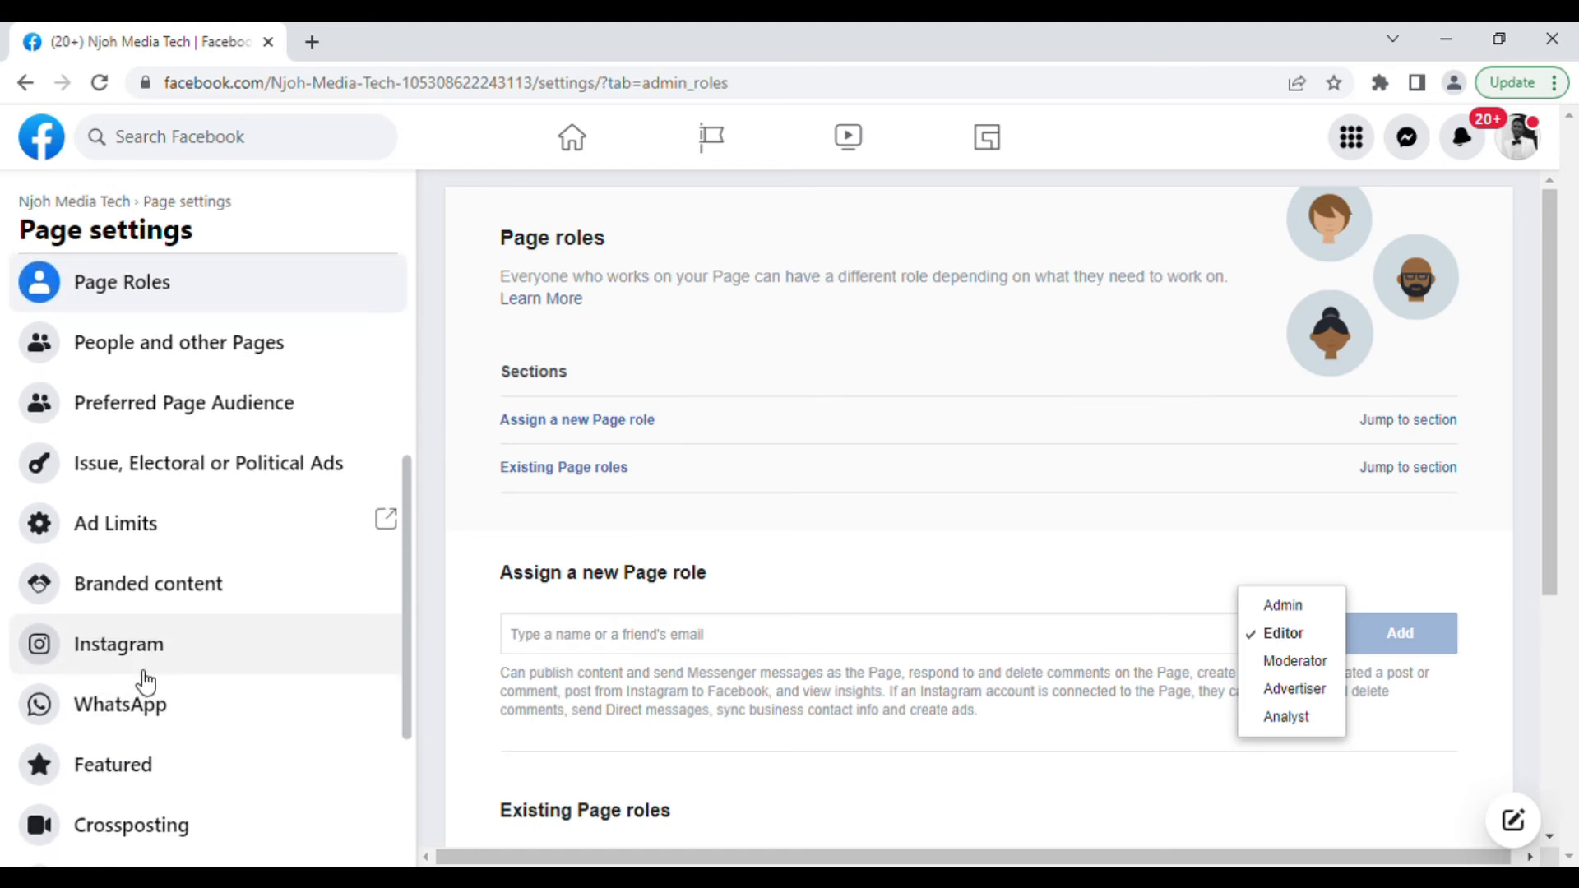
scroll(145, 681, "up", 1)
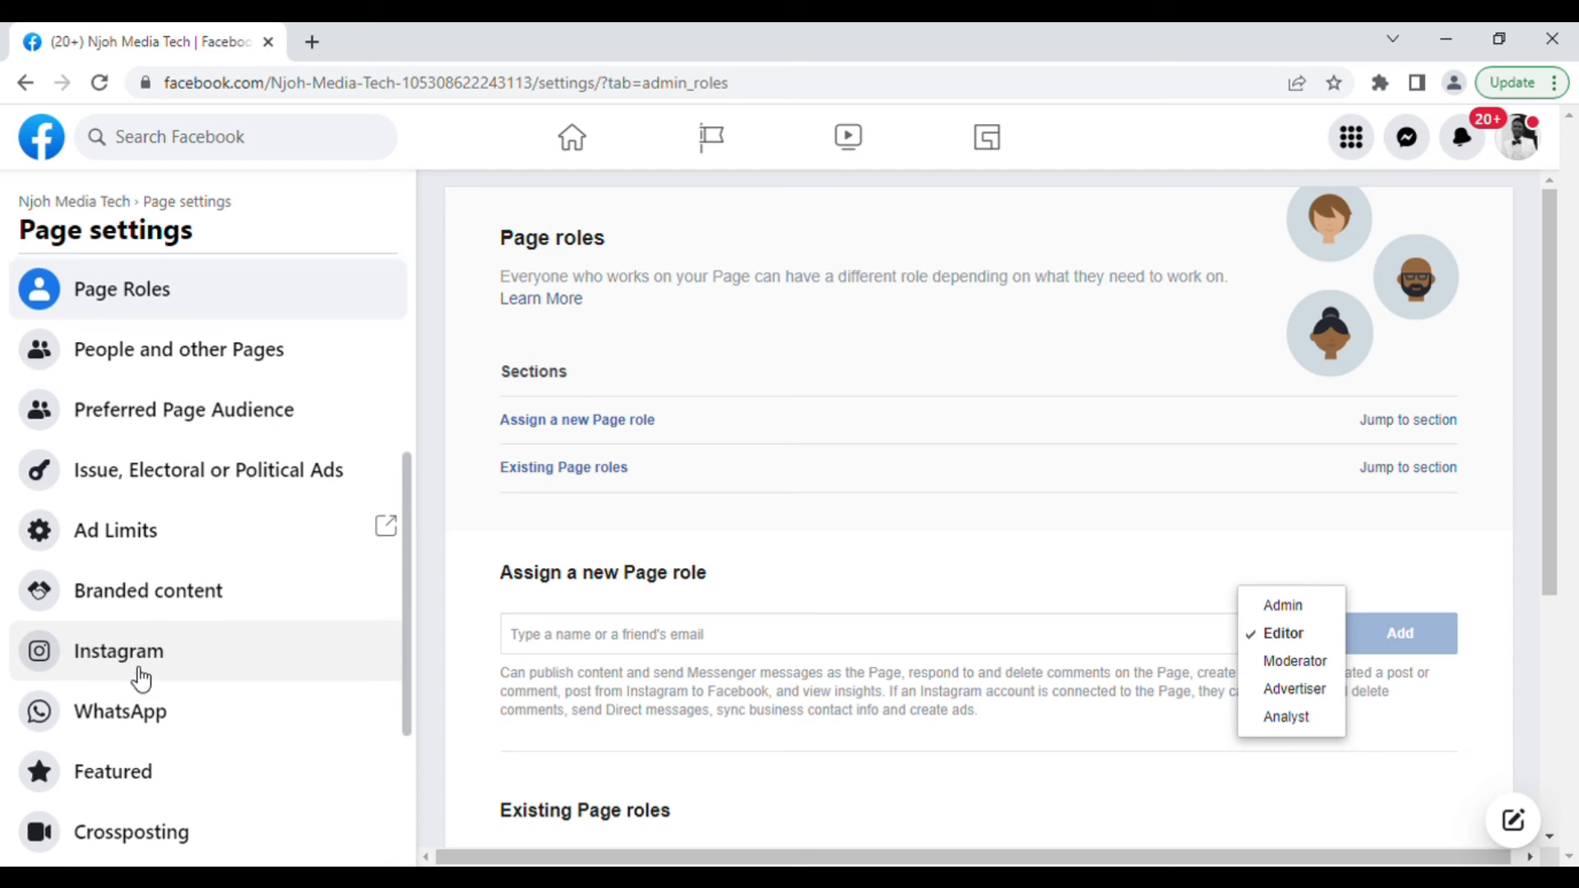
scroll(141, 679, "down", 1)
scroll(141, 674, "up", 1)
scroll(145, 678, "down", 1)
scroll(146, 676, "up", 1)
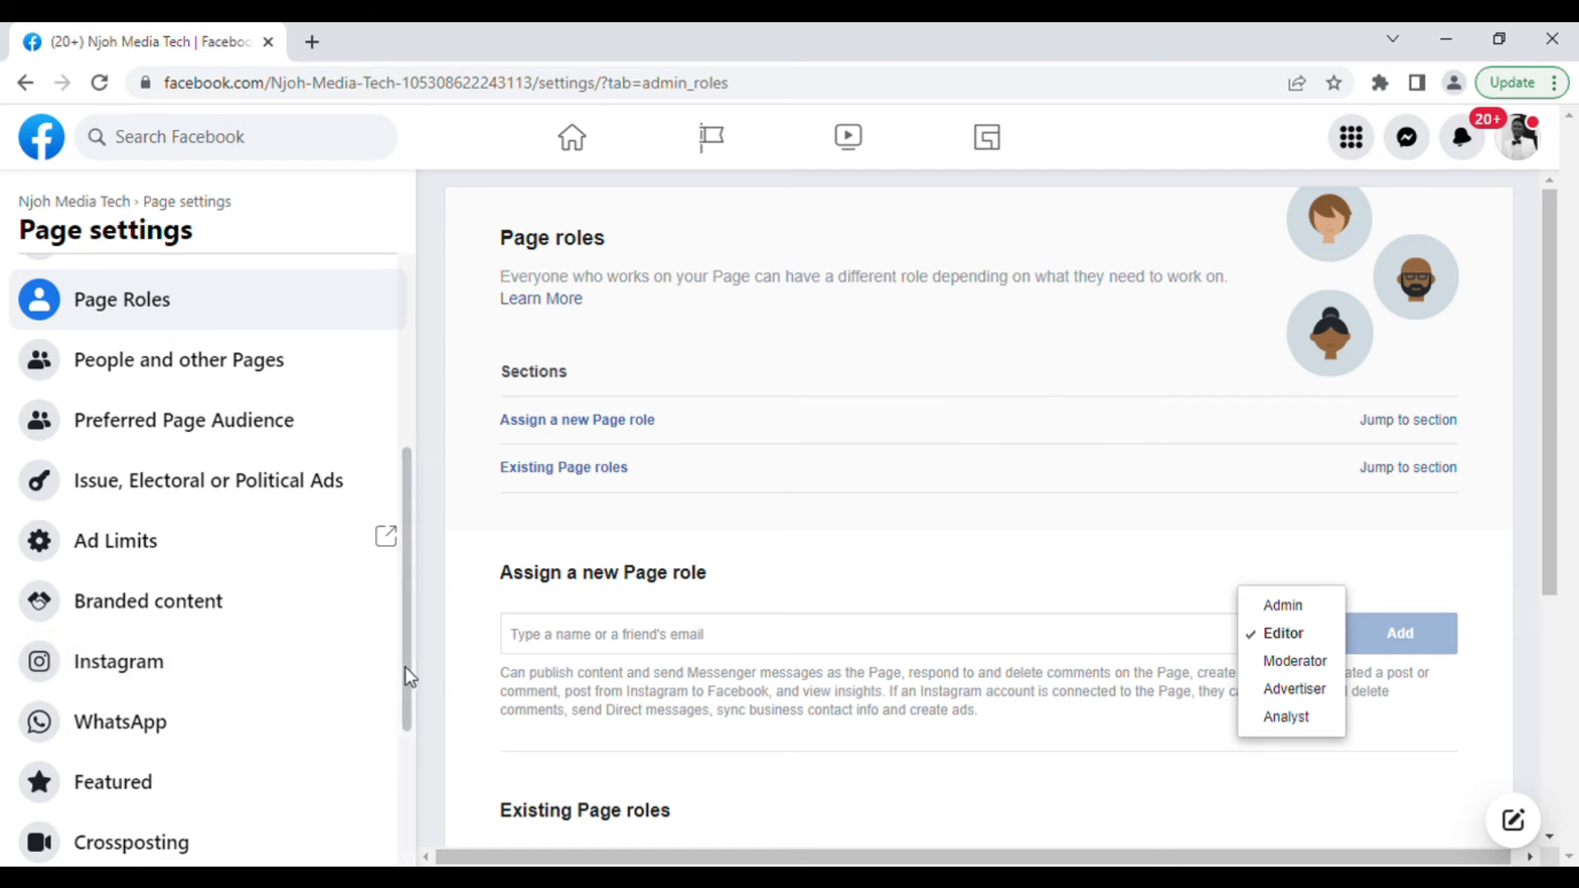
left_click_drag(406, 668, 406, 689)
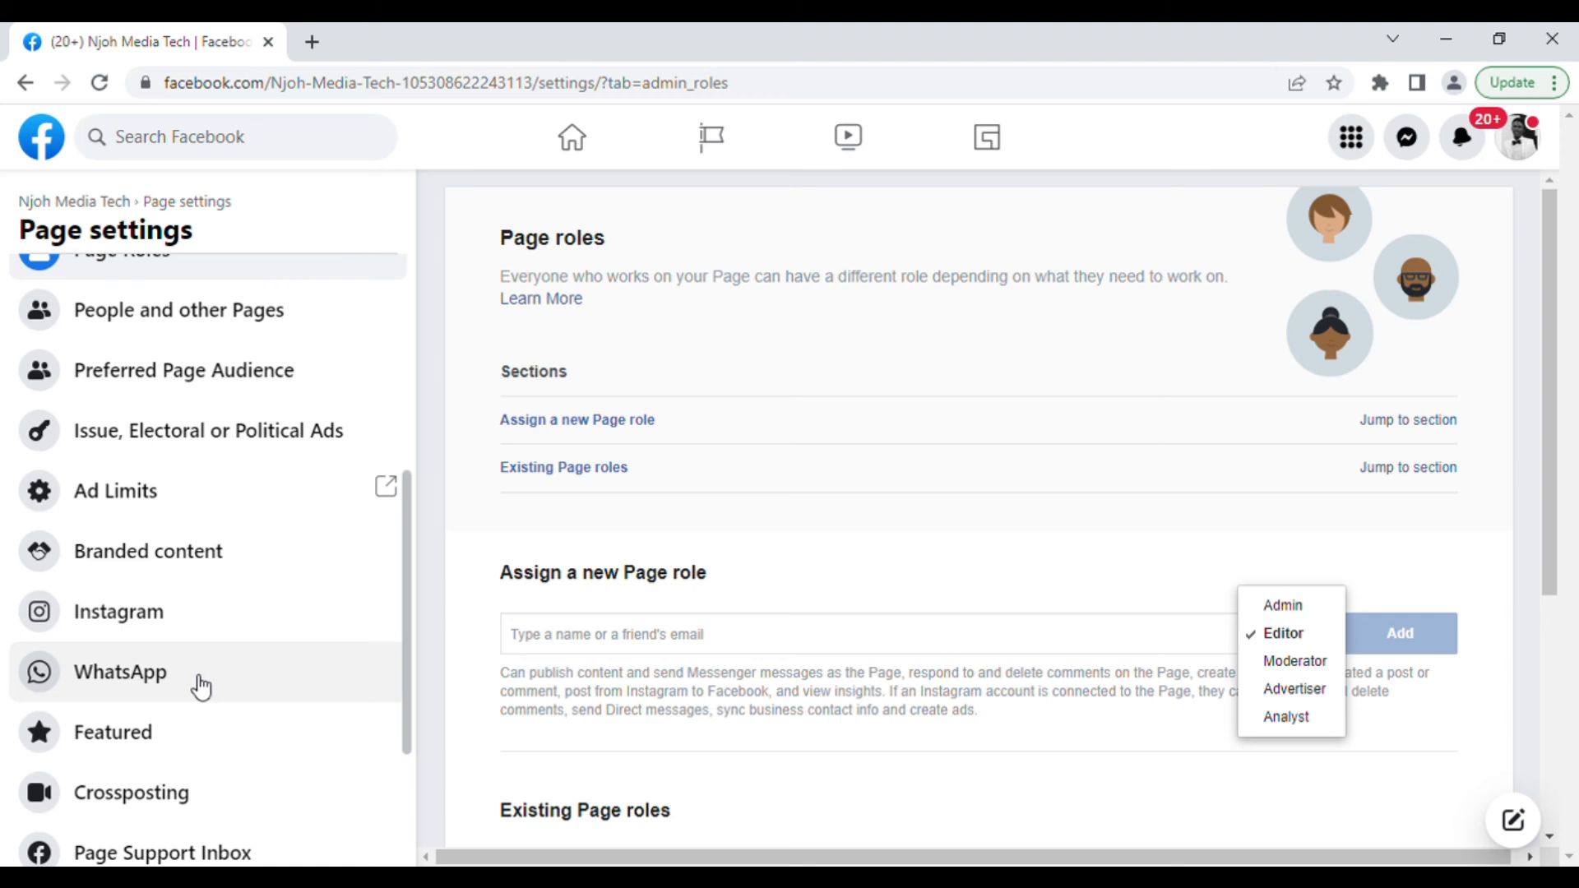
left_click_drag(407, 683, 415, 792)
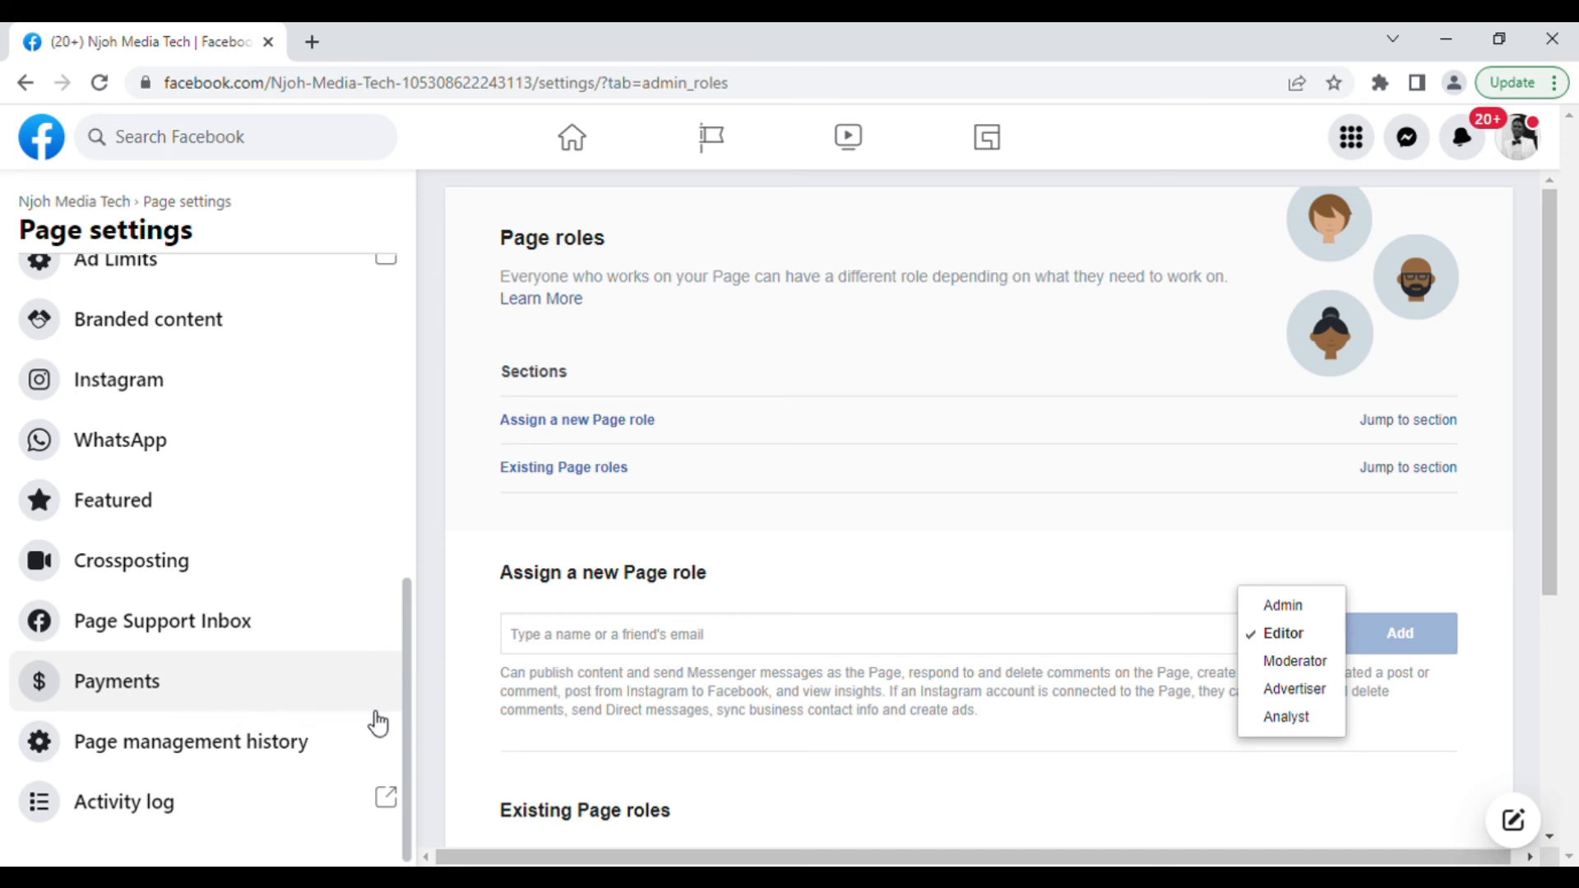
mouse_move(407, 745)
left_mouse_down()
mouse_move(411, 646)
mouse_move(428, 737)
left_mouse_up()
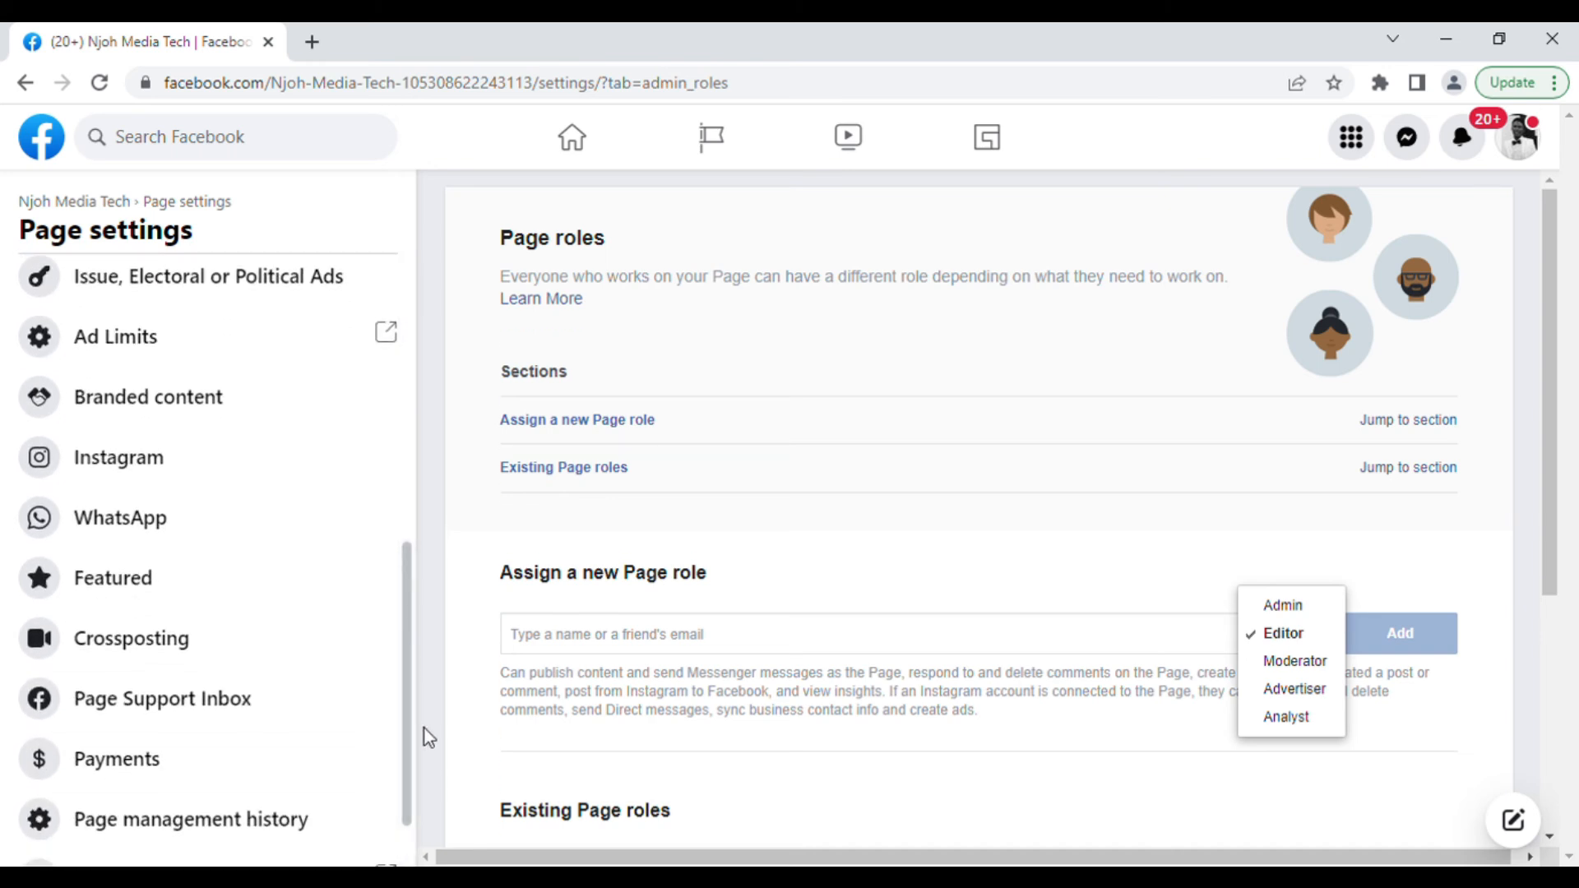
left_click_drag(421, 628, 409, 488)
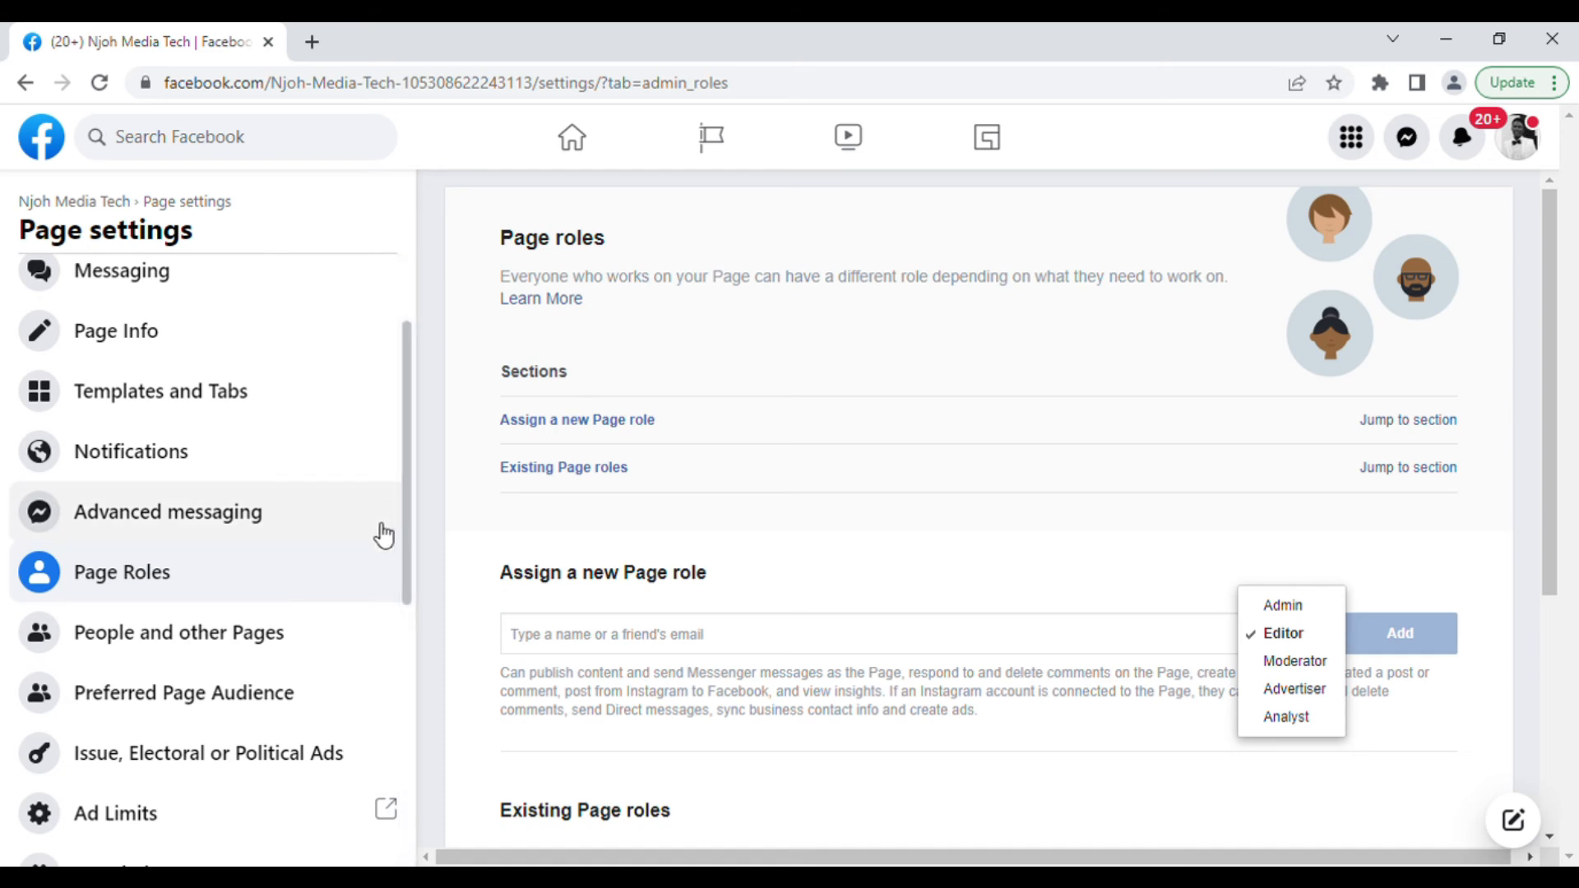
left_click_drag(409, 545, 409, 457)
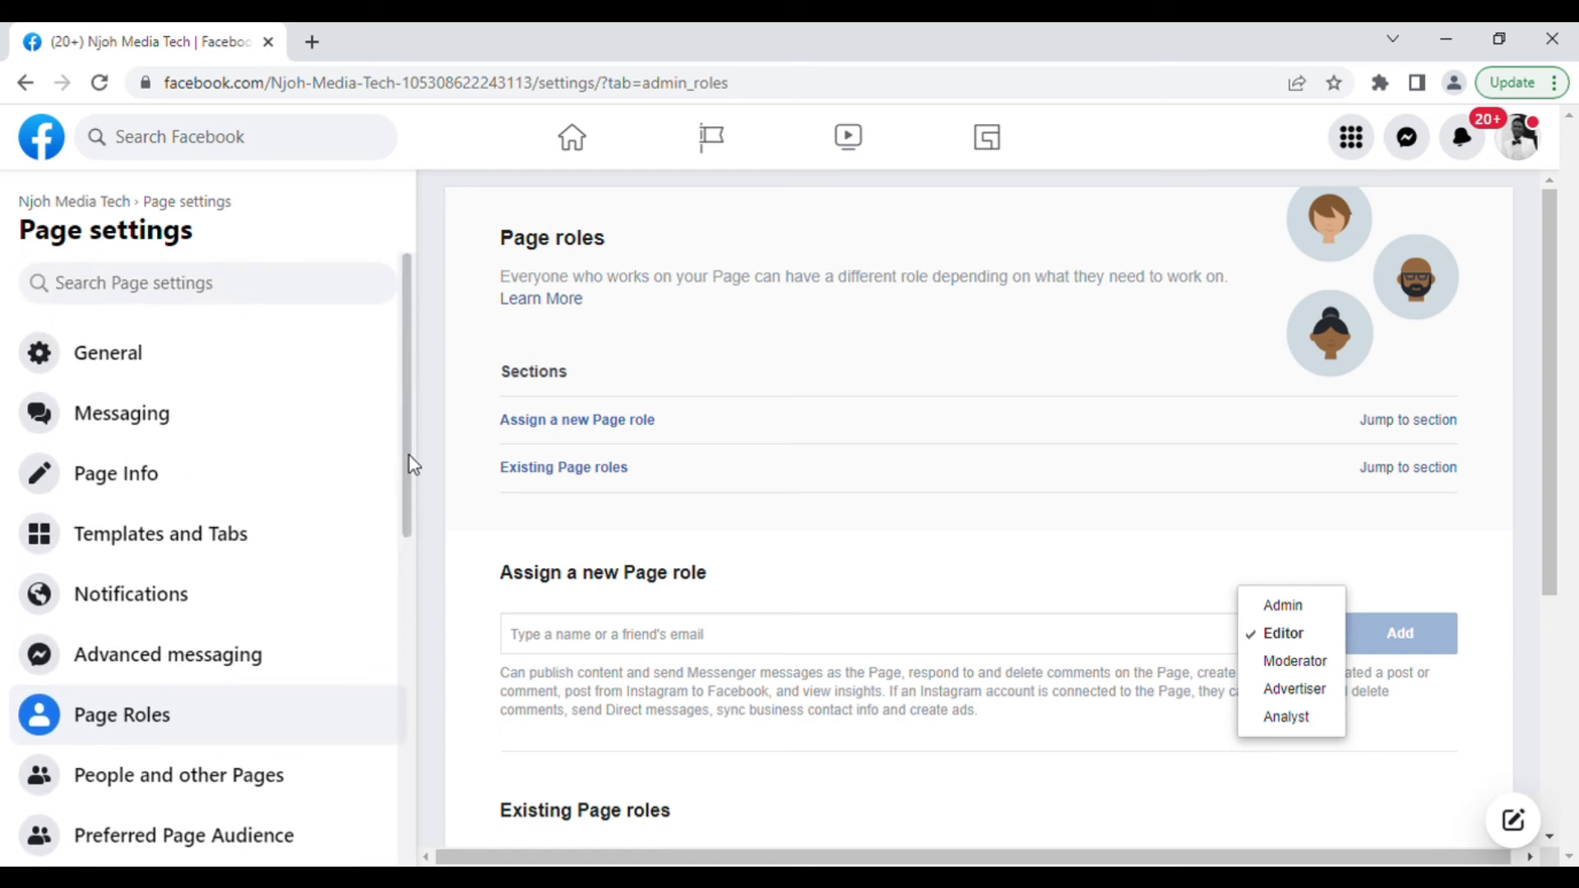
- View the Templates and Tabs settings, opening and dismissing the edit dialog for the current template
left_click(157, 547)
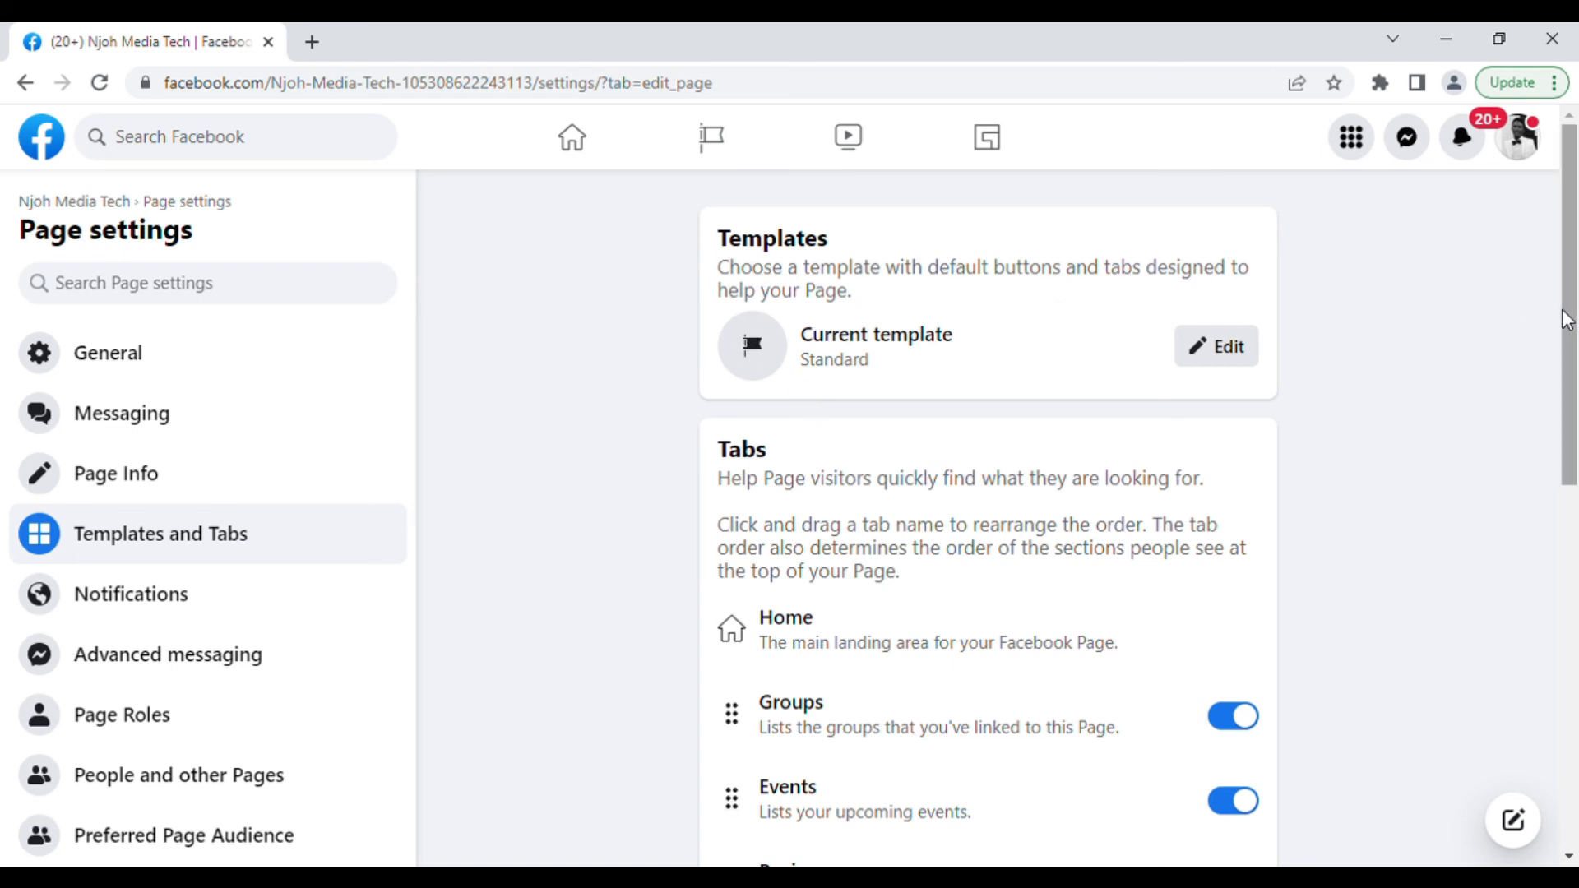
mouse_move(1566, 320)
left_mouse_down()
mouse_move(1566, 356)
mouse_move(1567, 329)
left_mouse_up()
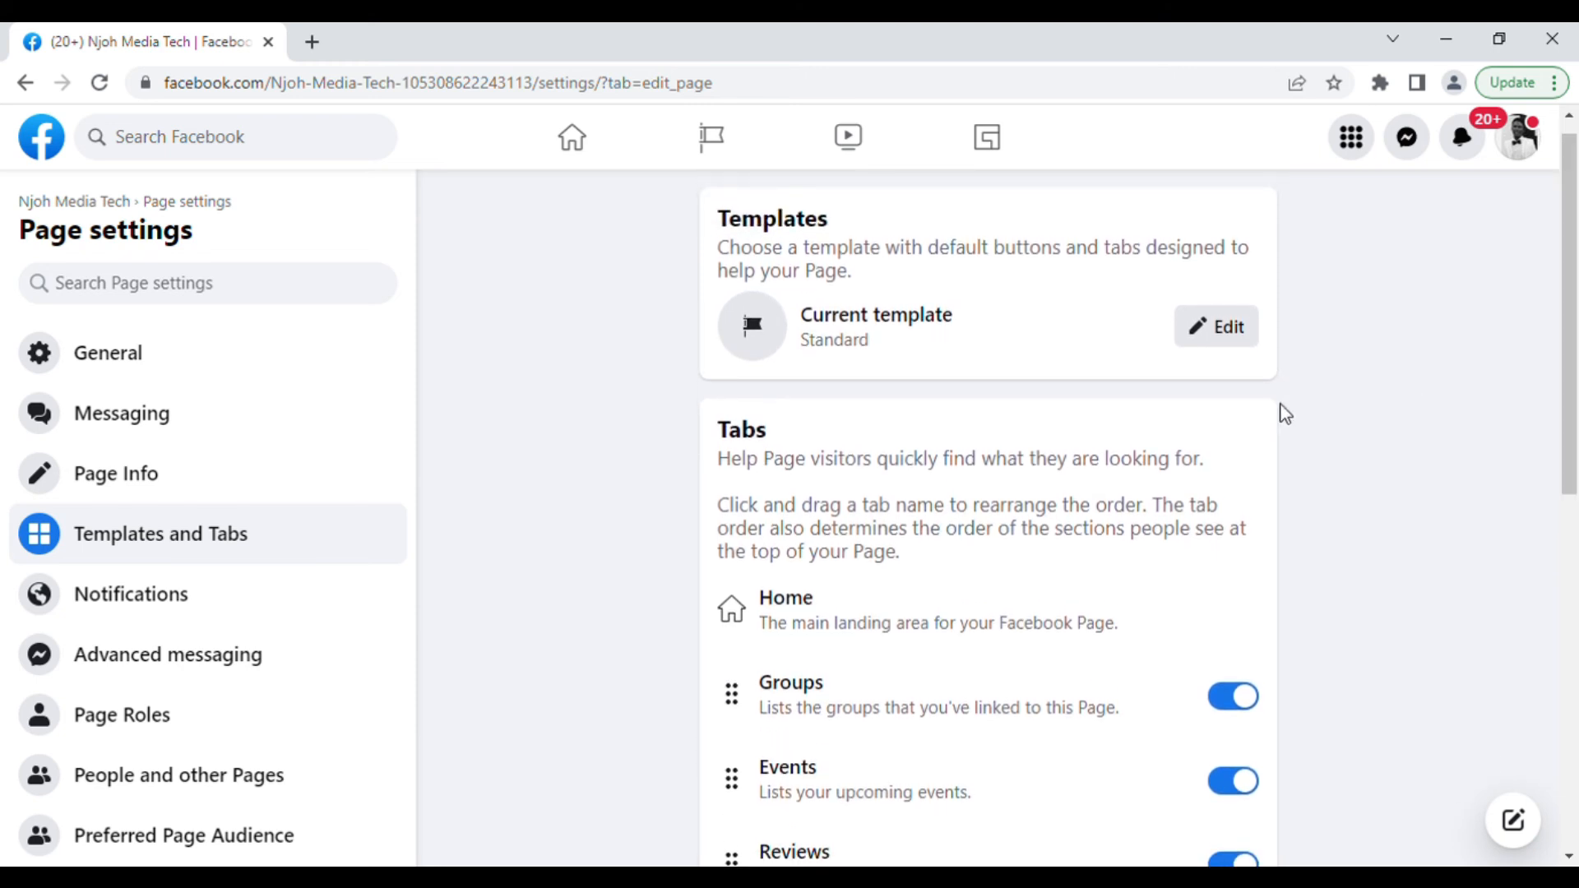
left_click(1232, 333)
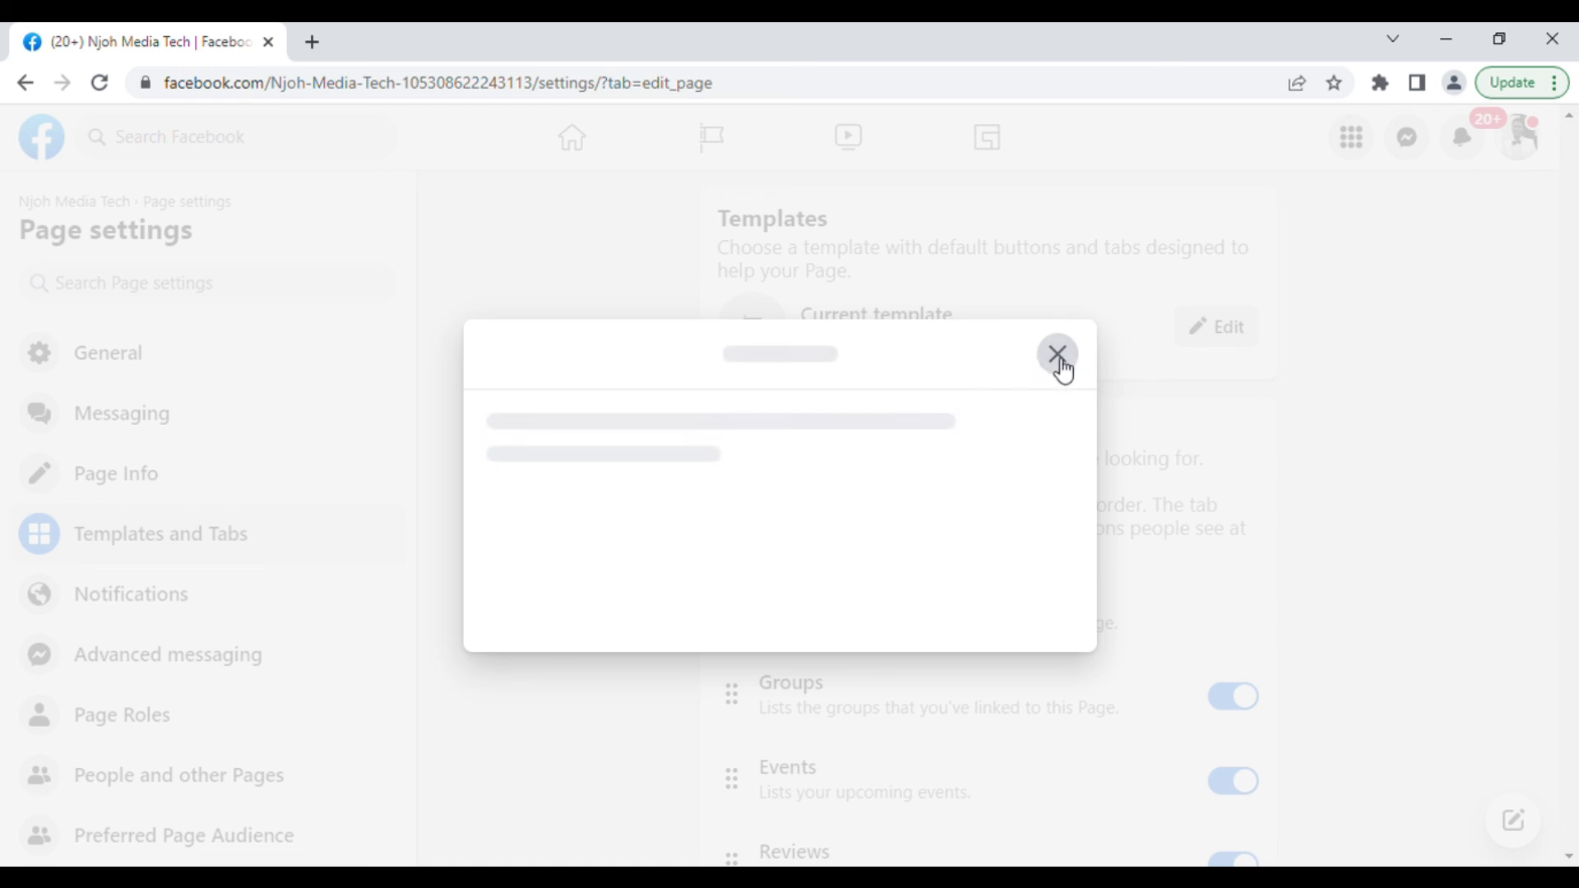
left_click(1058, 357)
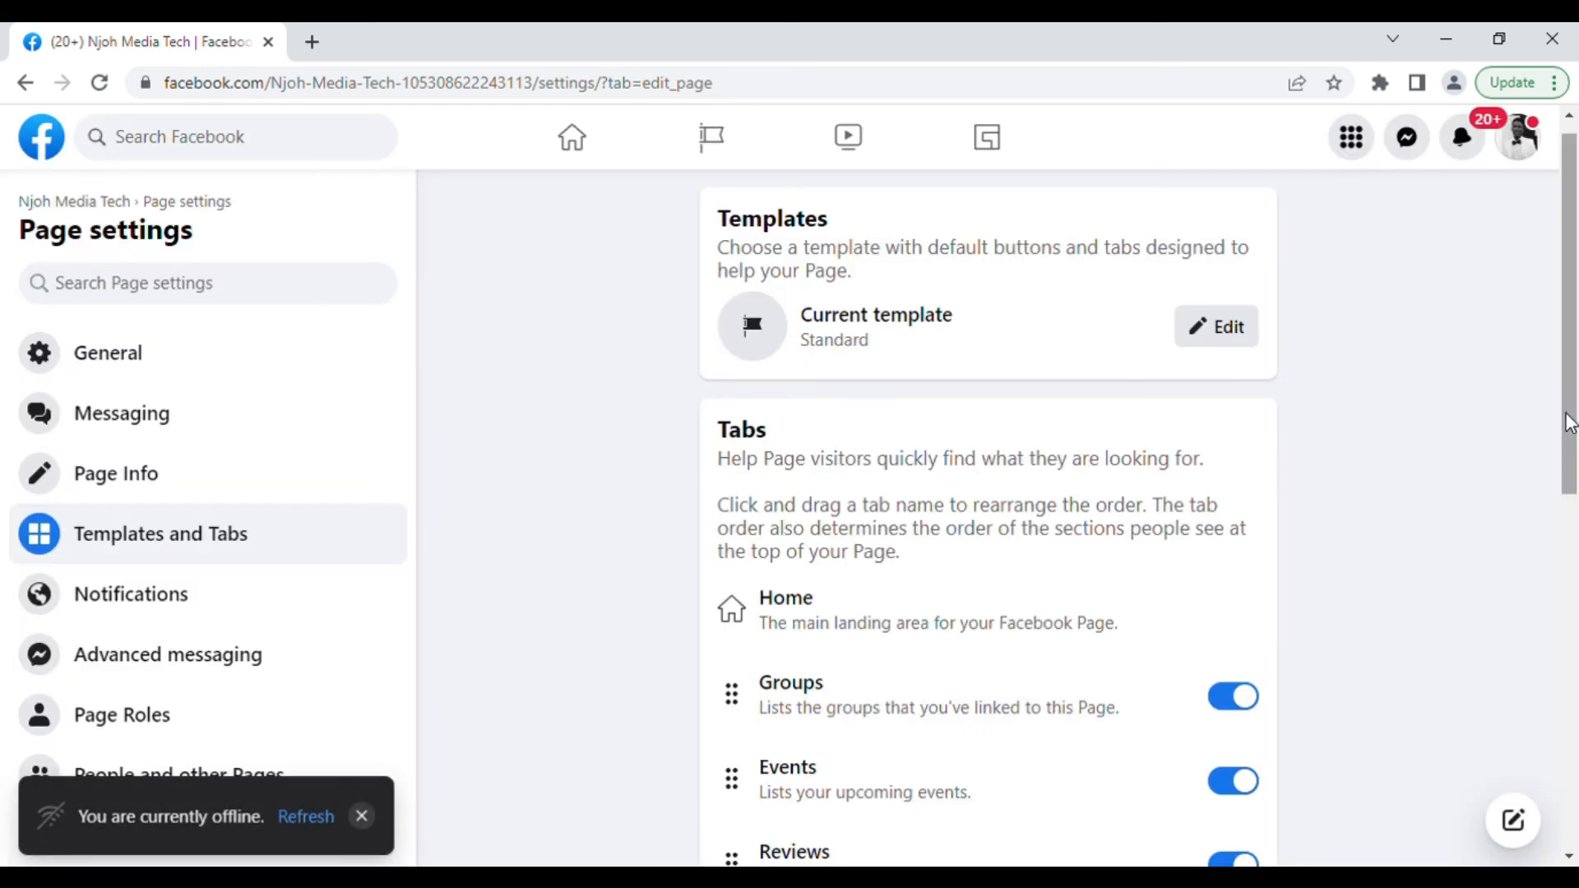
mouse_move(1556, 357)
left_mouse_down()
mouse_move(1543, 566)
mouse_move(1576, 347)
left_mouse_up()
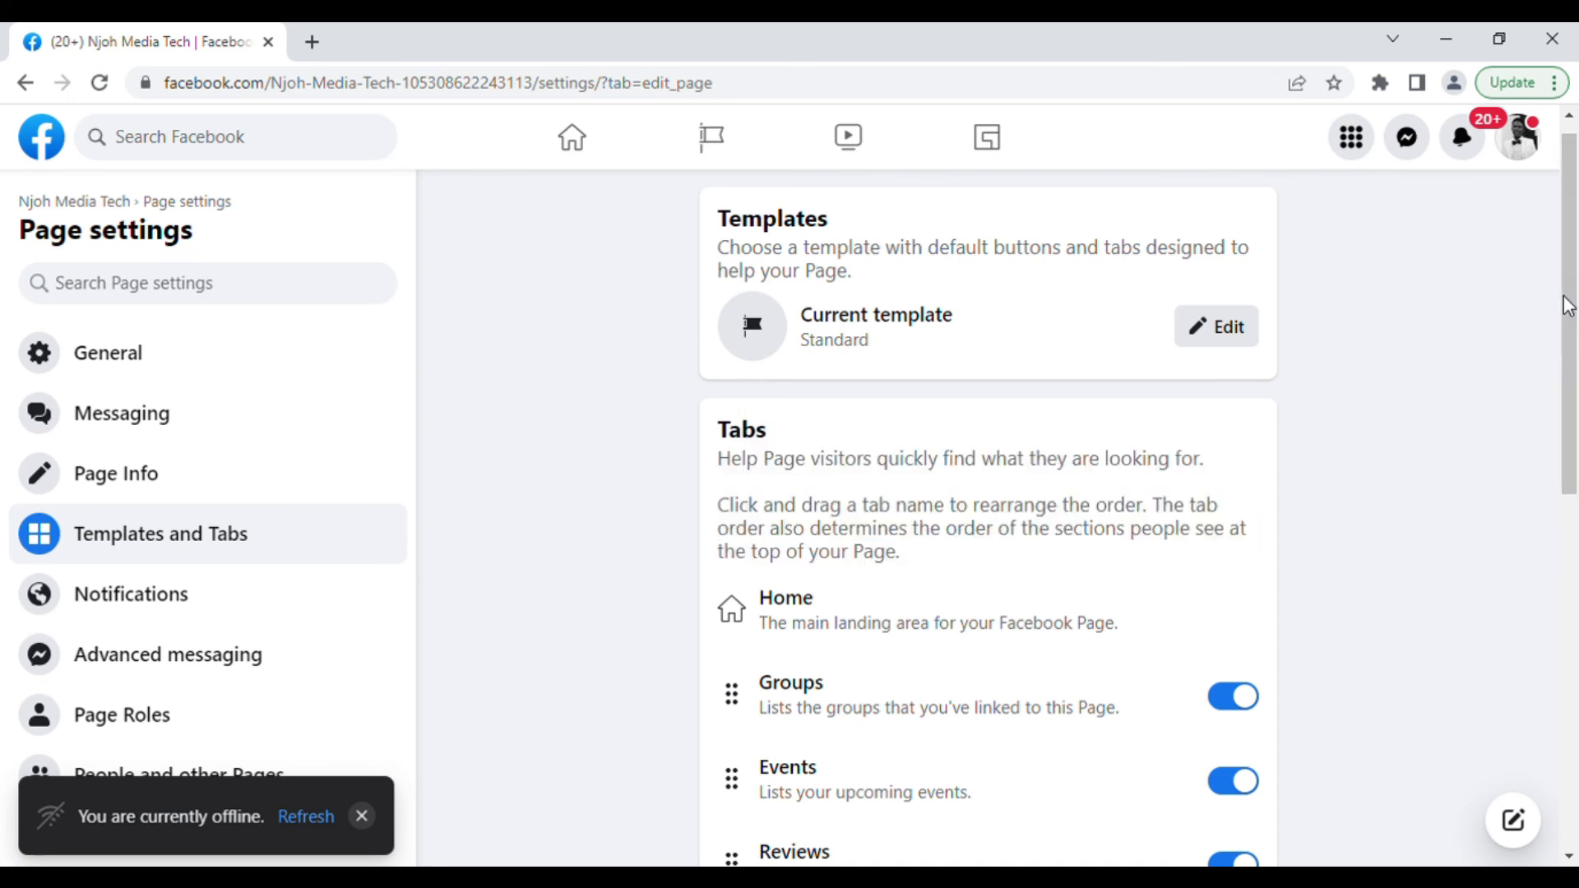
left_click_drag(1569, 305, 1567, 200)
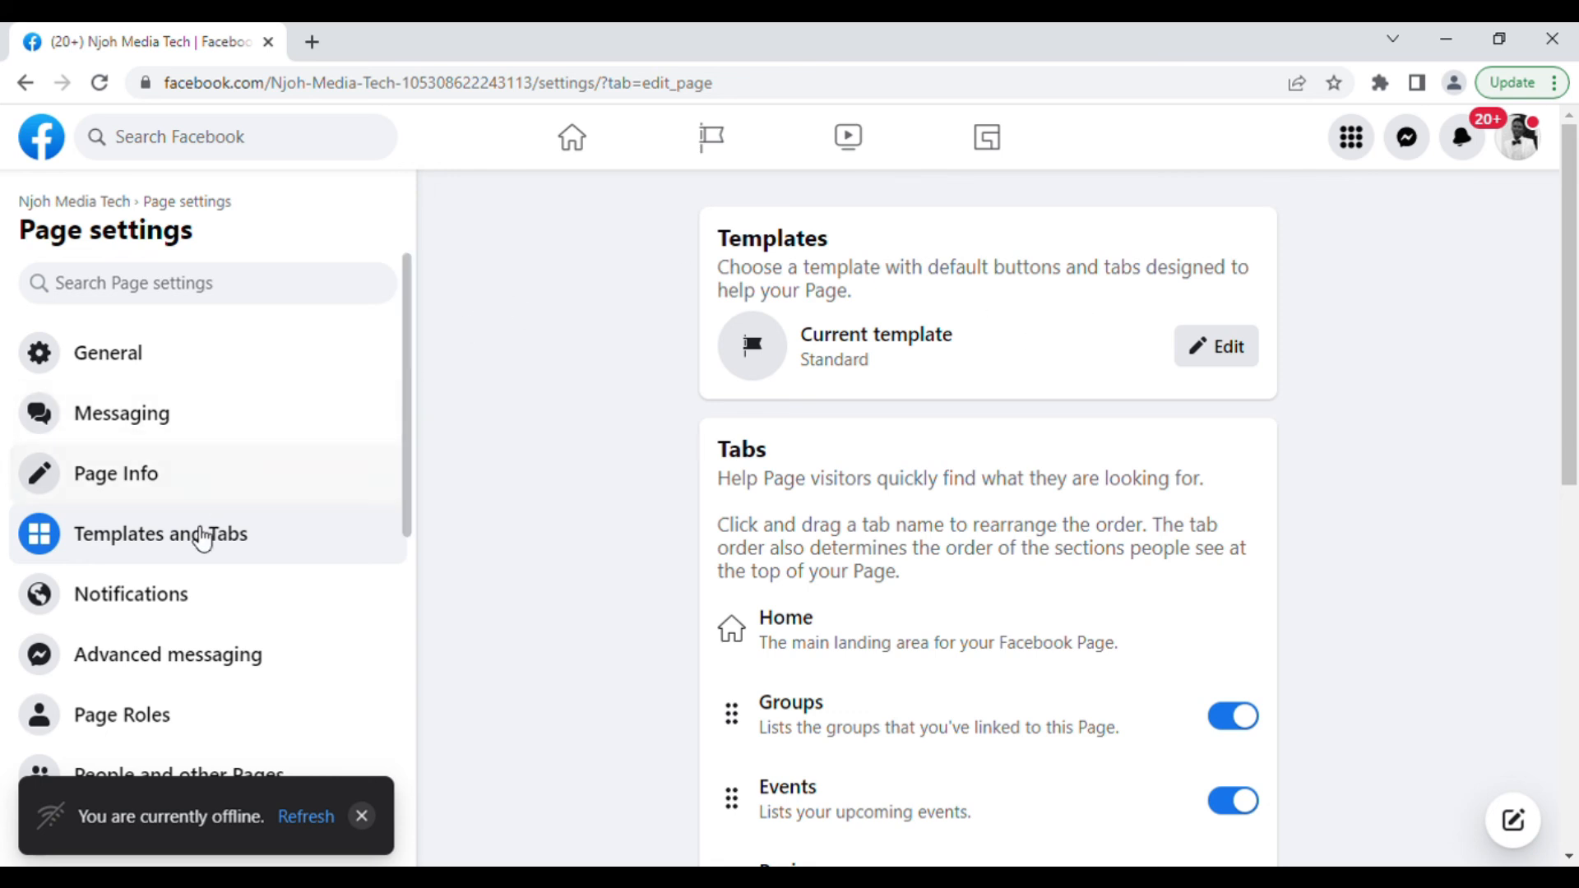
mouse_move(406, 521)
left_mouse_down()
mouse_move(421, 869)
mouse_move(423, 500)
left_mouse_up()
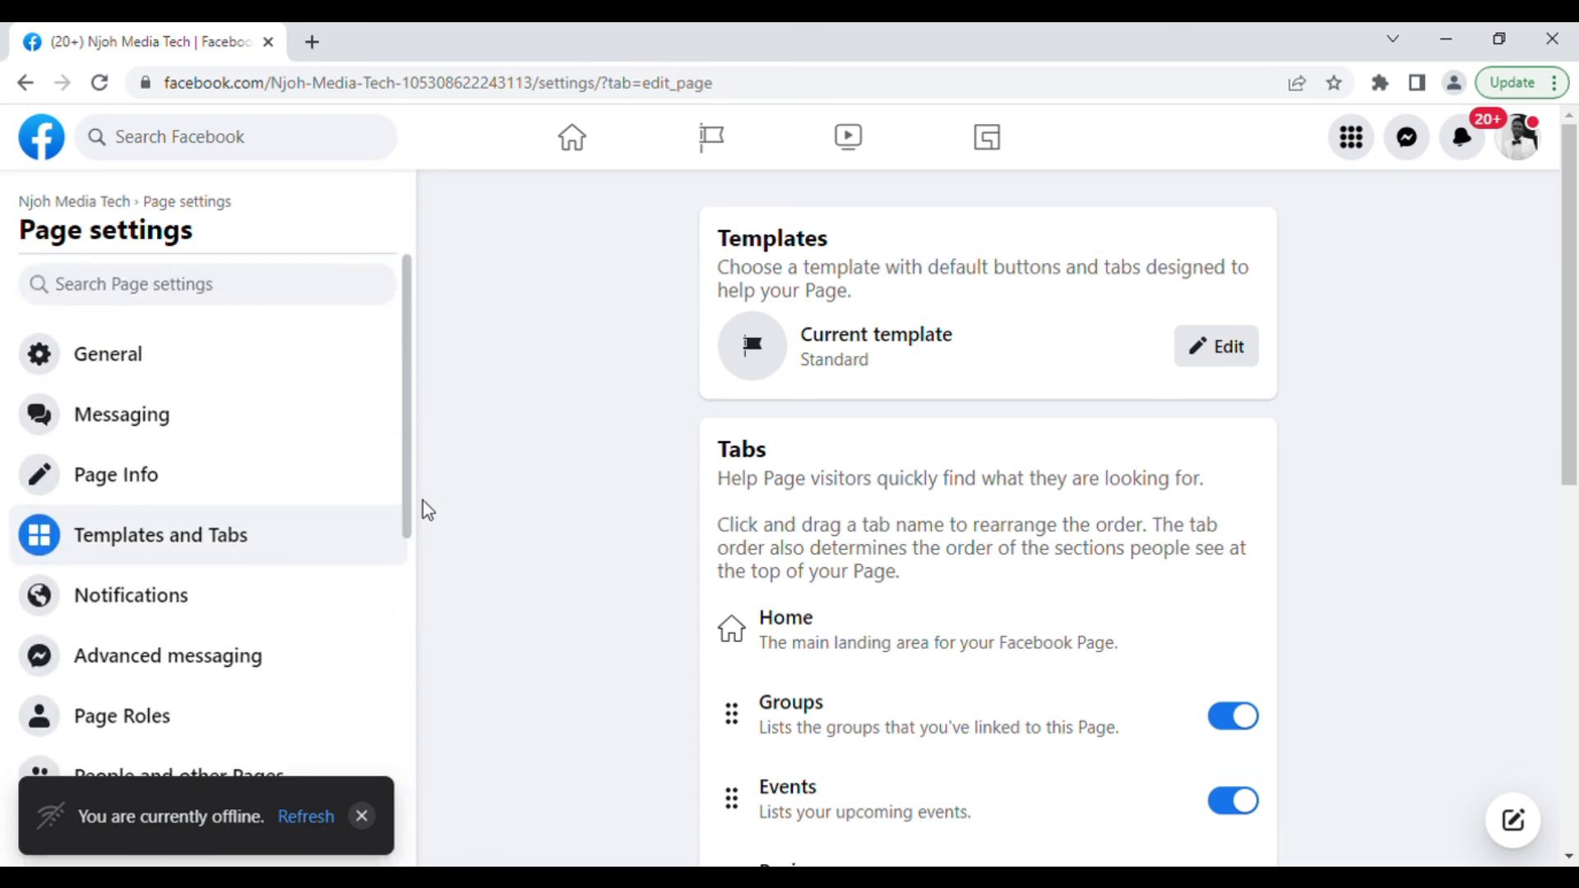
- Leave the page settings, return to the Njoh Media Tech page and dismiss the open dialog
left_click(26, 83)
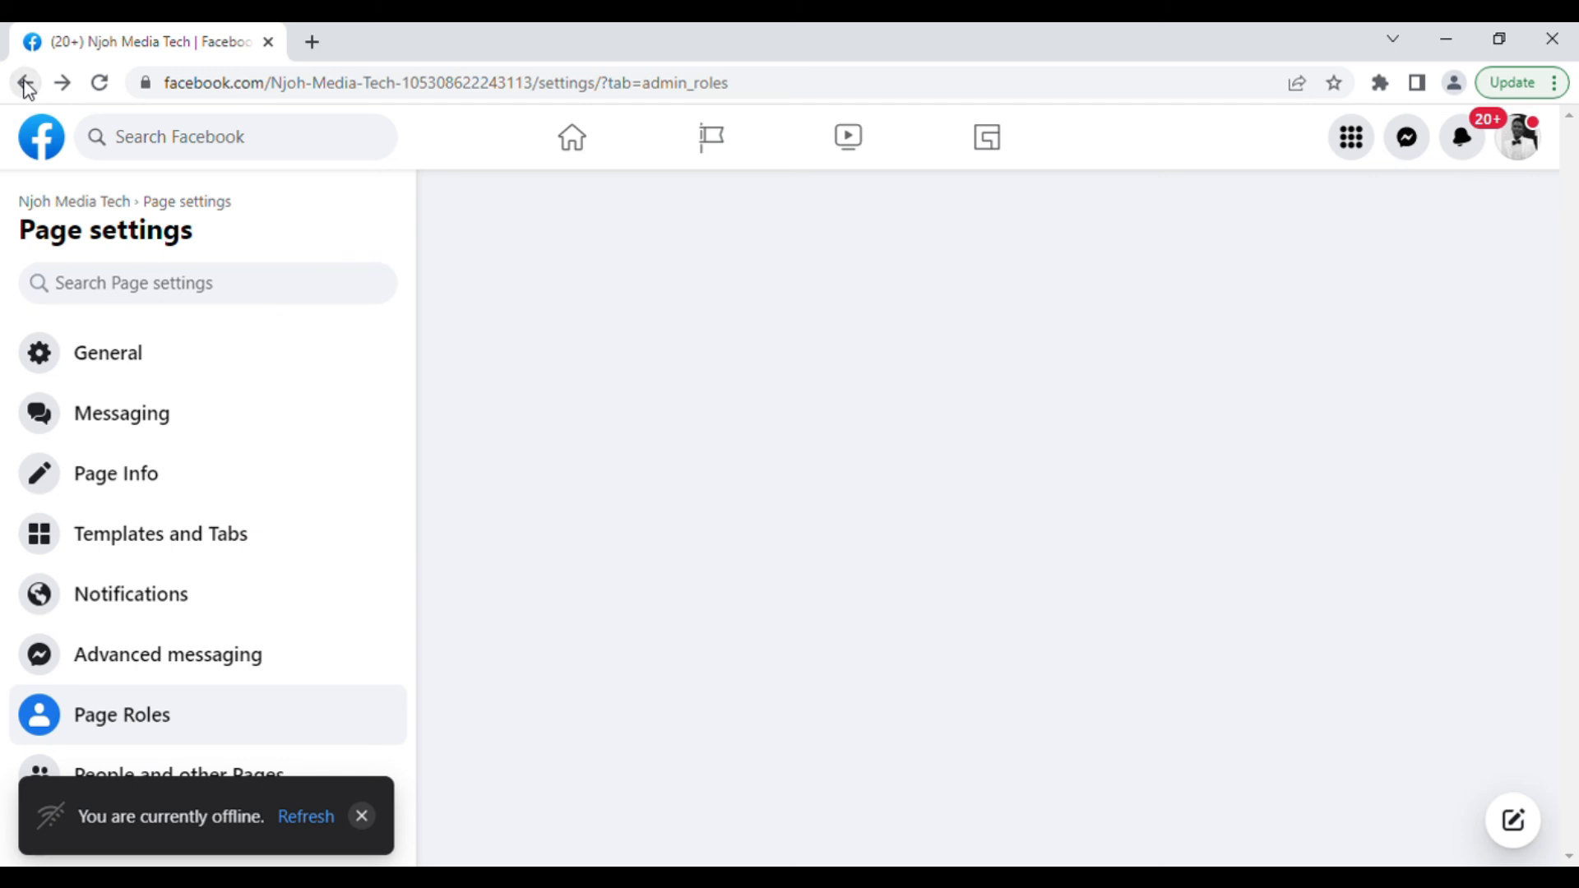
left_click(25, 83)
left_click(25, 83)
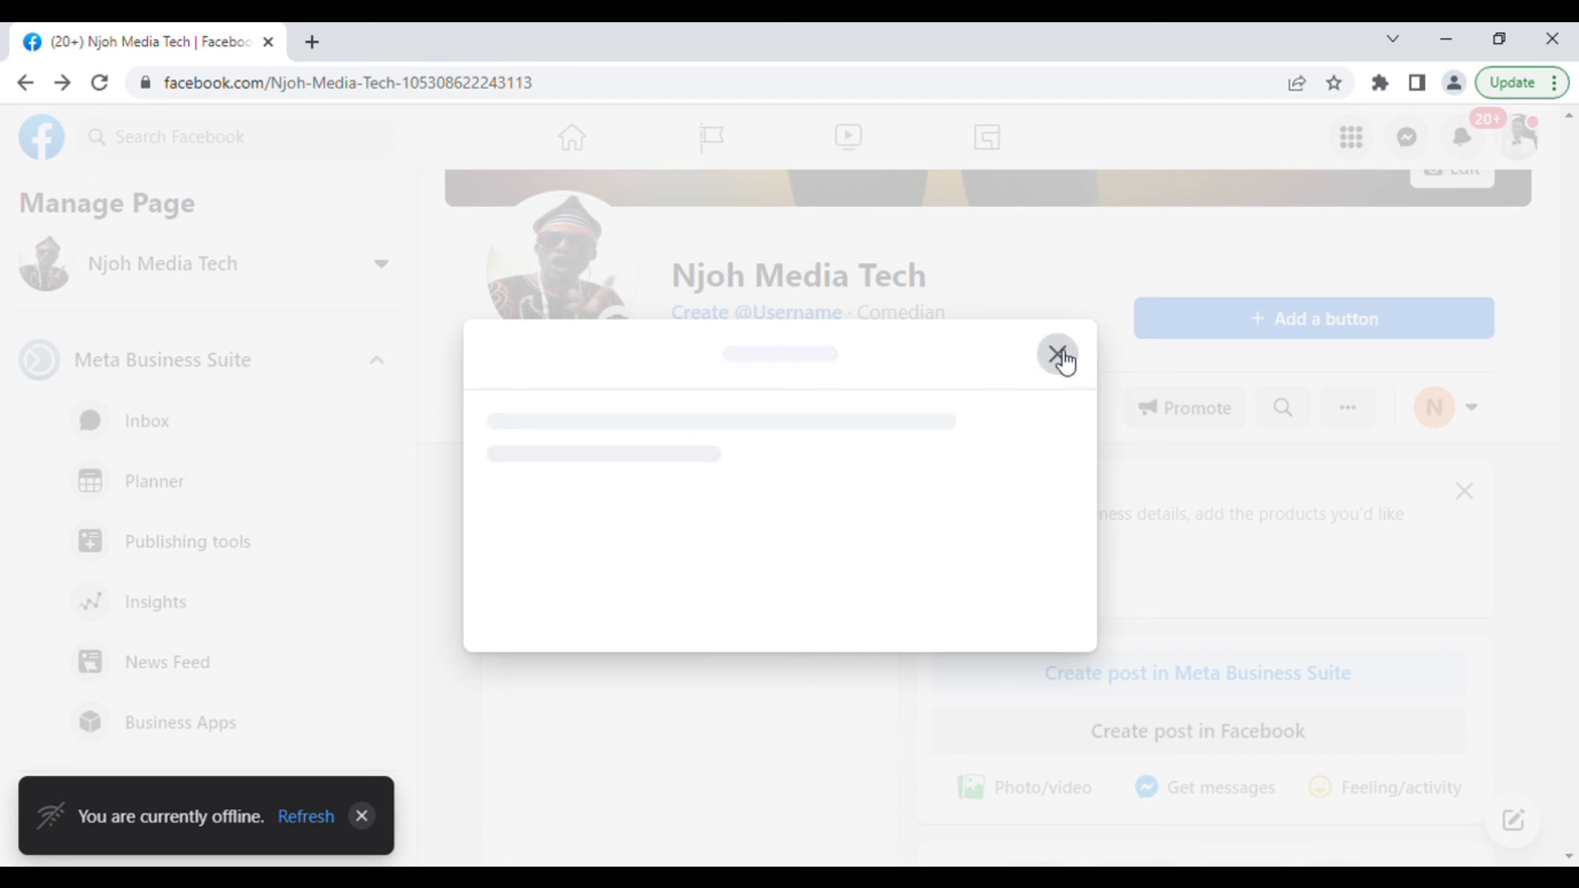
left_click(1058, 354)
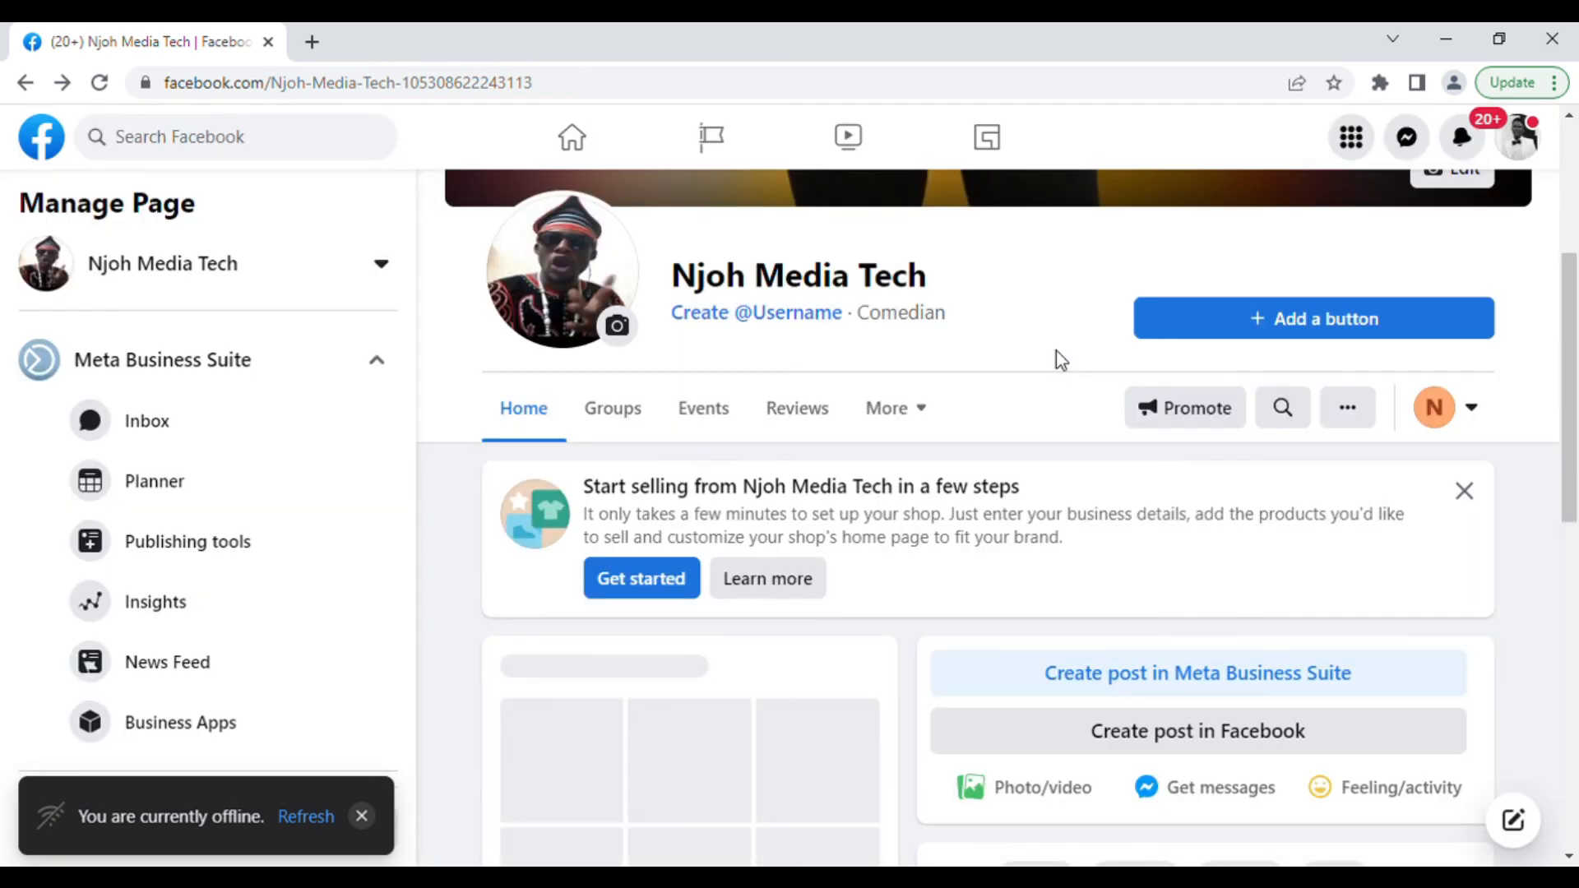